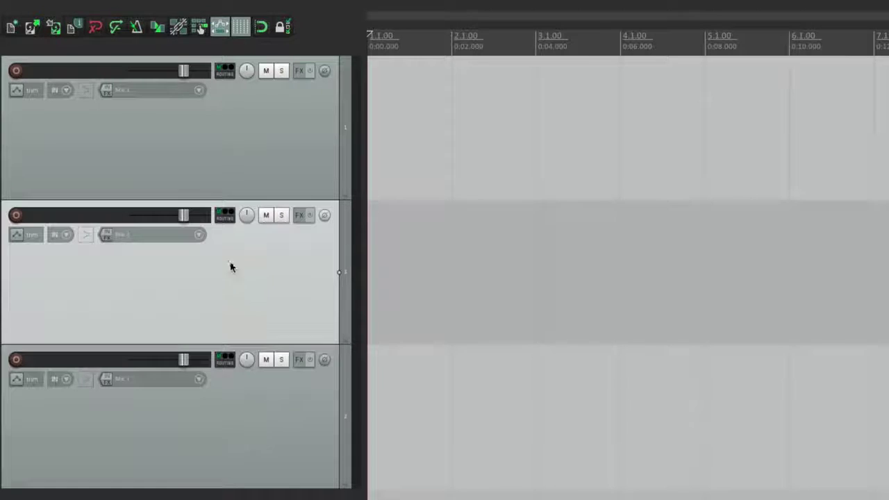
Step: Select each of the three tracks in turn, then make the first track slightly taller and the second slightly shorter
left_click(242, 163)
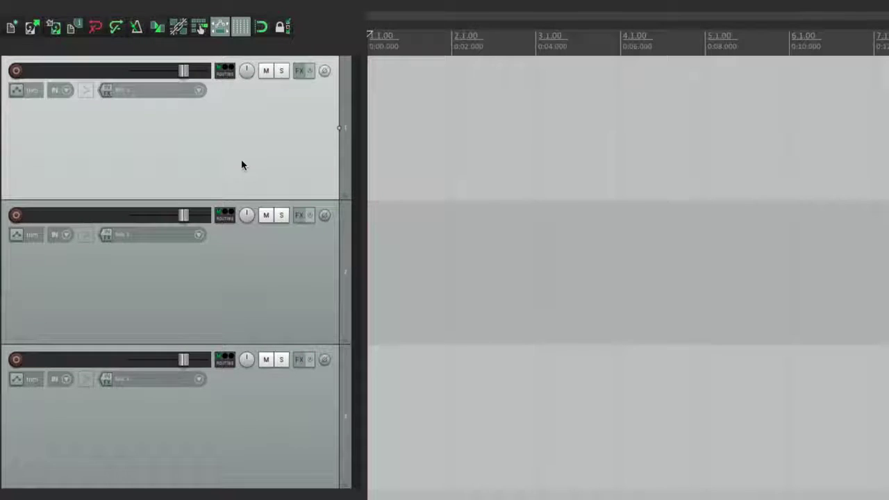
left_click(228, 263)
left_click(192, 474)
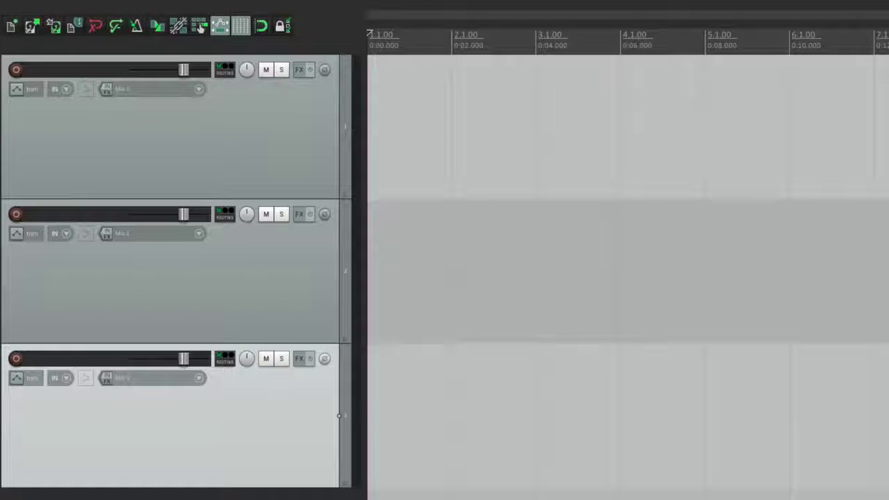
mouse_move(323, 199)
left_mouse_down()
mouse_move(324, 127)
mouse_move(324, 209)
left_mouse_up()
left_click_drag(307, 355, 309, 499)
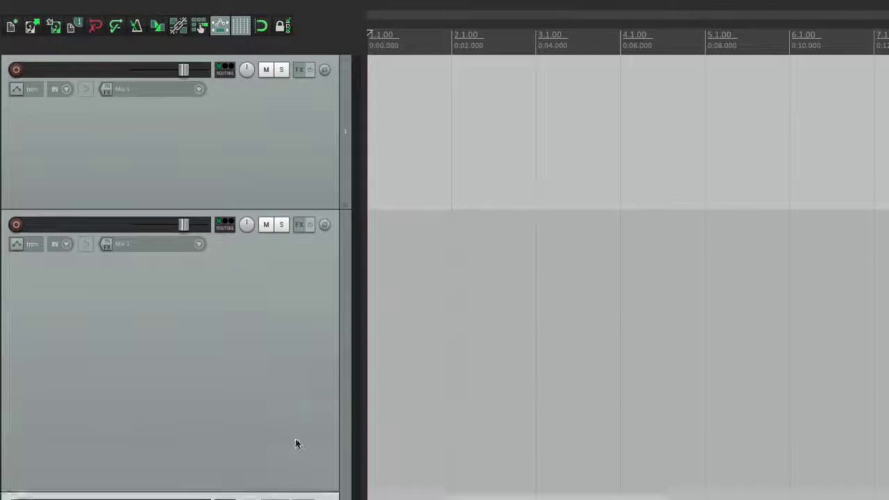
left_click_drag(292, 465, 311, 339)
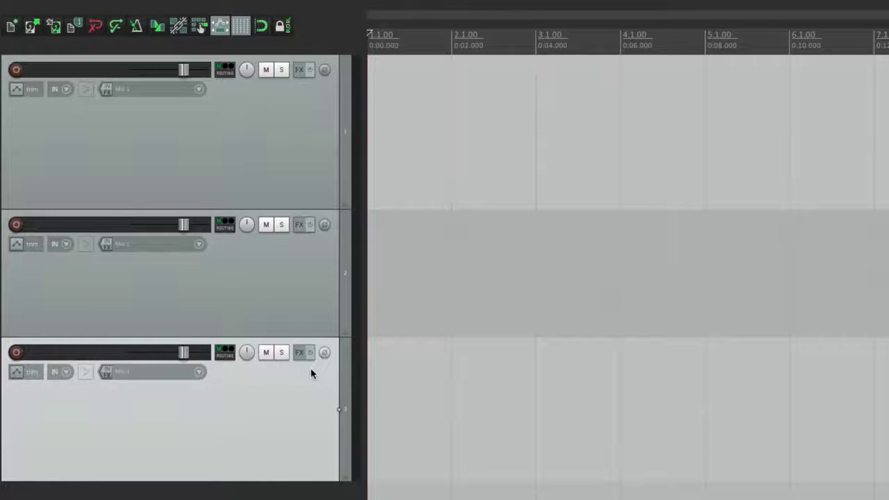
Step: Name the three tracks Drums, Bass and Guitar from first to third
double_click(65, 73)
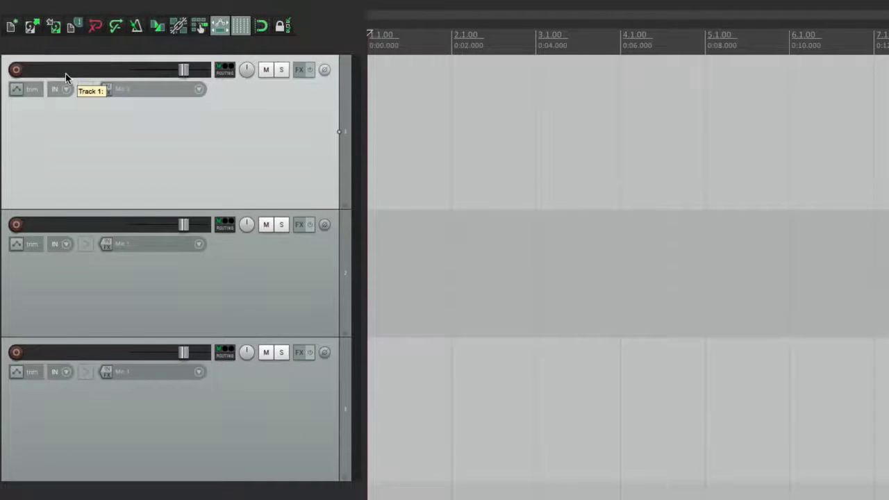
type("Dru")
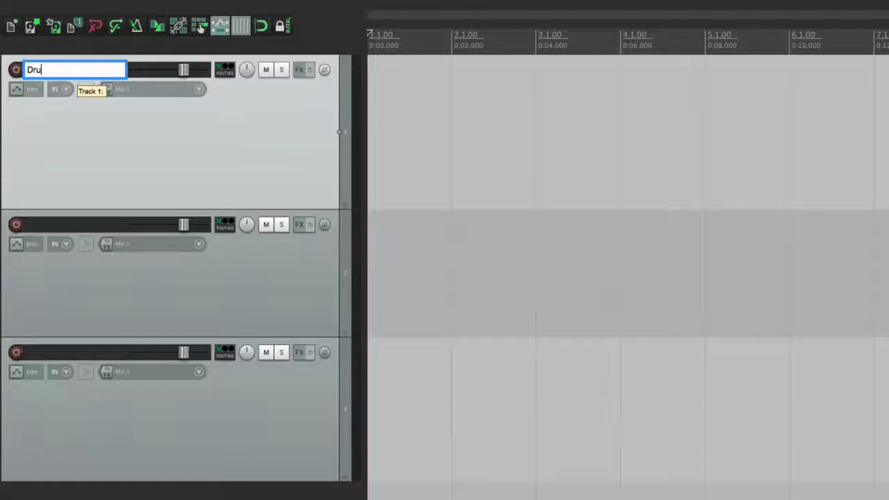
key("Return")
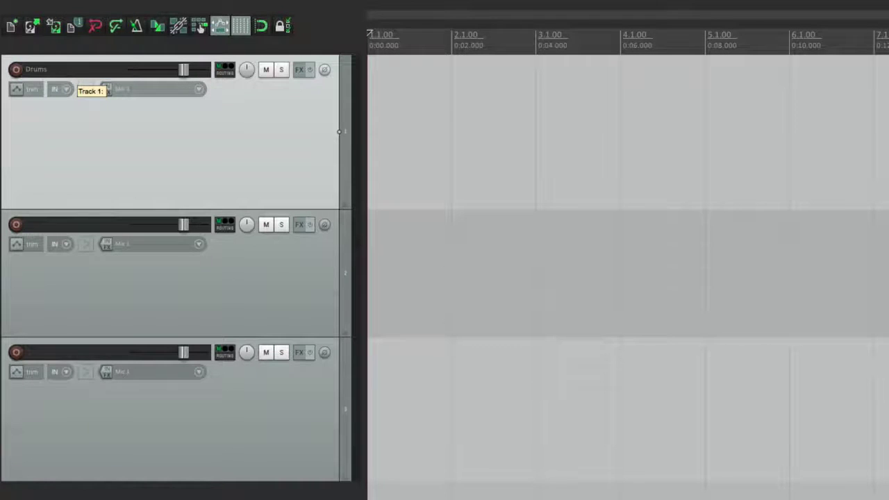
double_click(61, 222)
type("Bass")
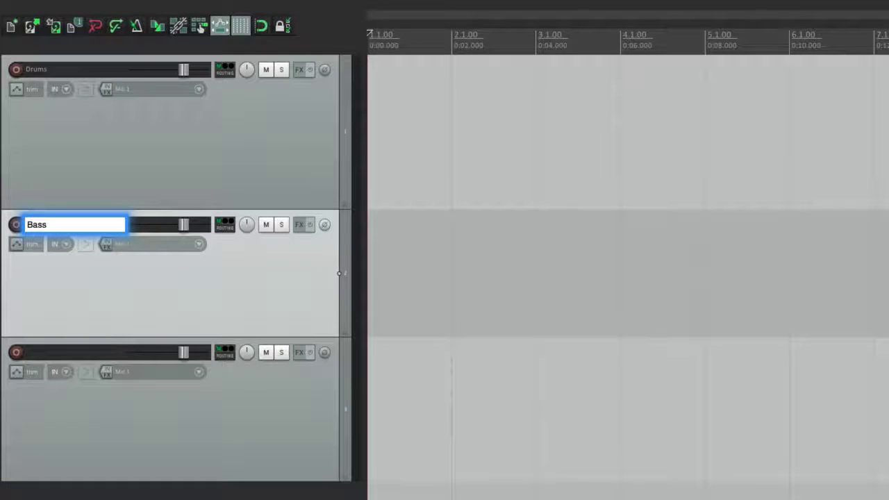
key("Tab")
type("Guitar")
key("Return")
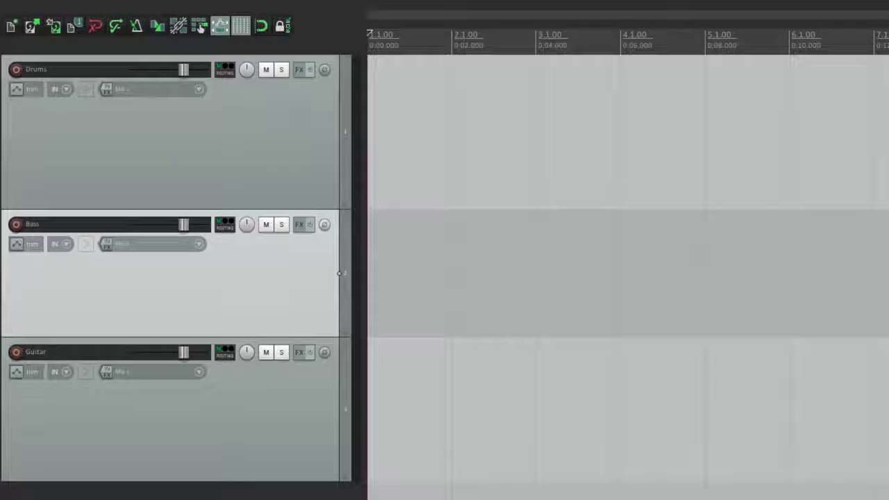
Step: Remove the Drums, Bass and Guitar tracks from the project one after another
left_click(198, 127)
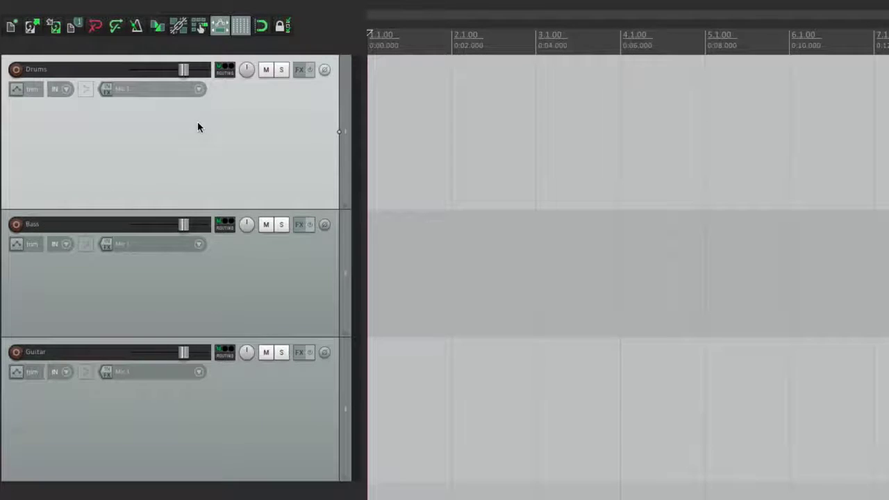
right_click(198, 127)
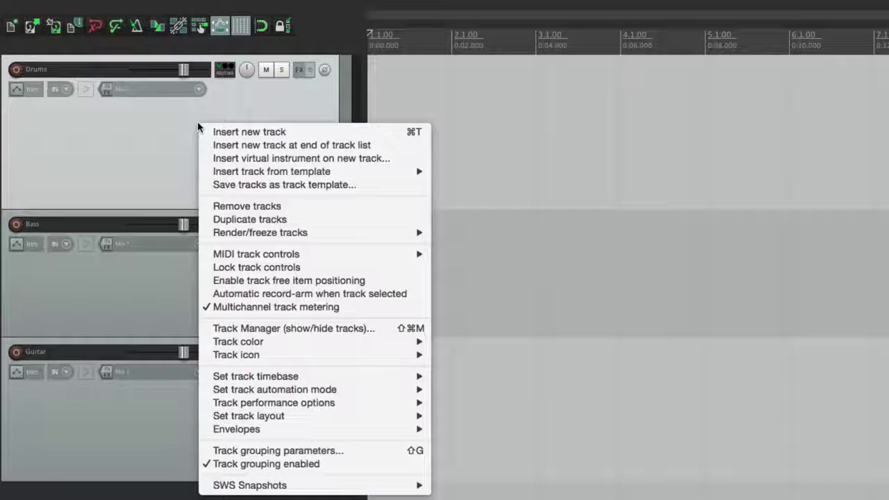
left_click(206, 207)
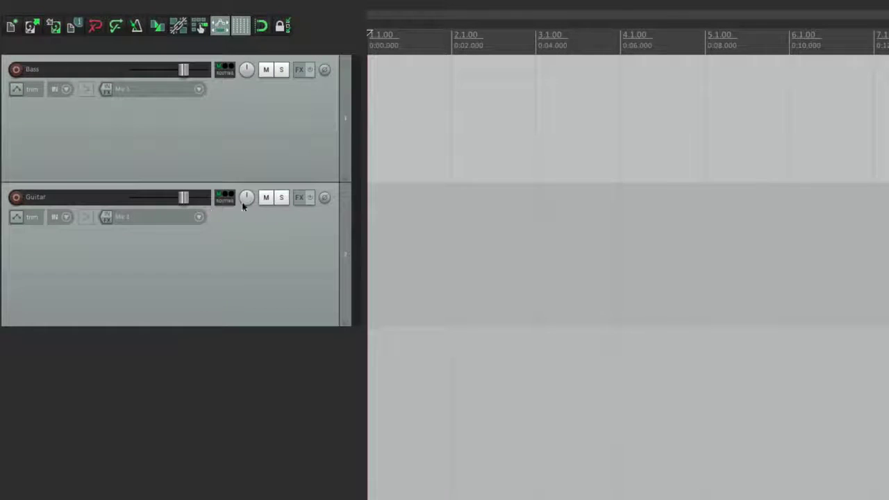
left_click(255, 174)
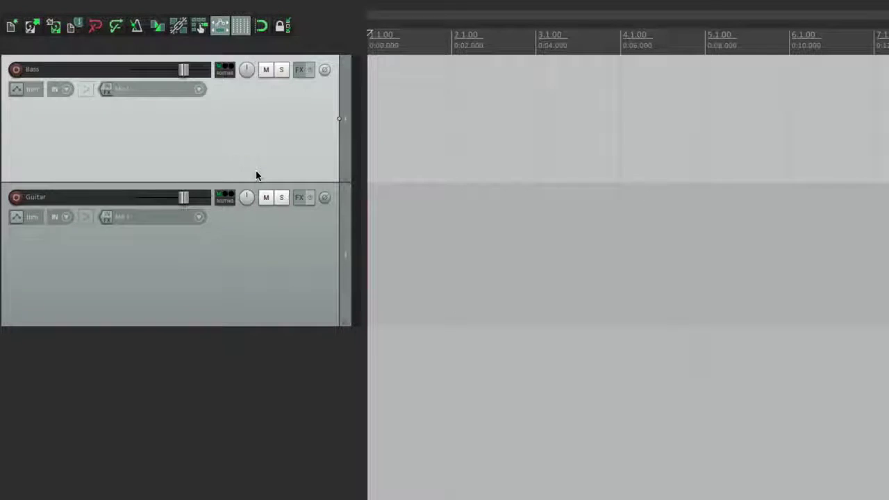
key("Delete")
left_click(256, 175)
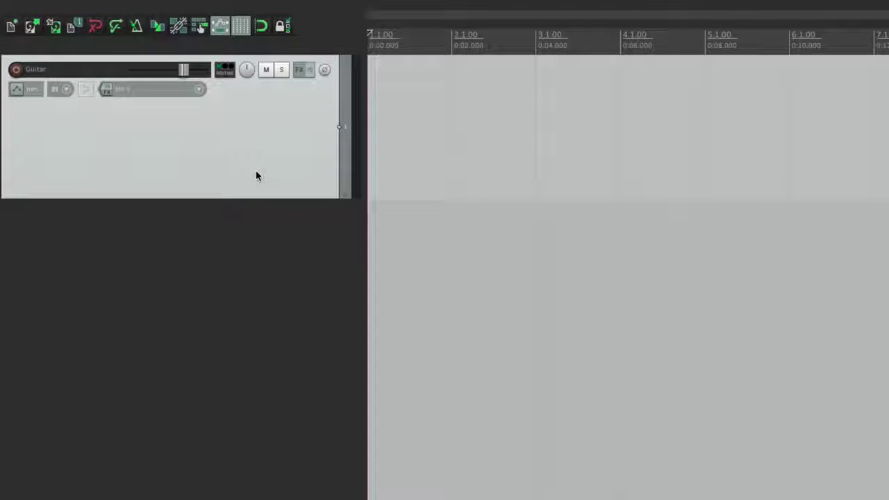
key("Delete")
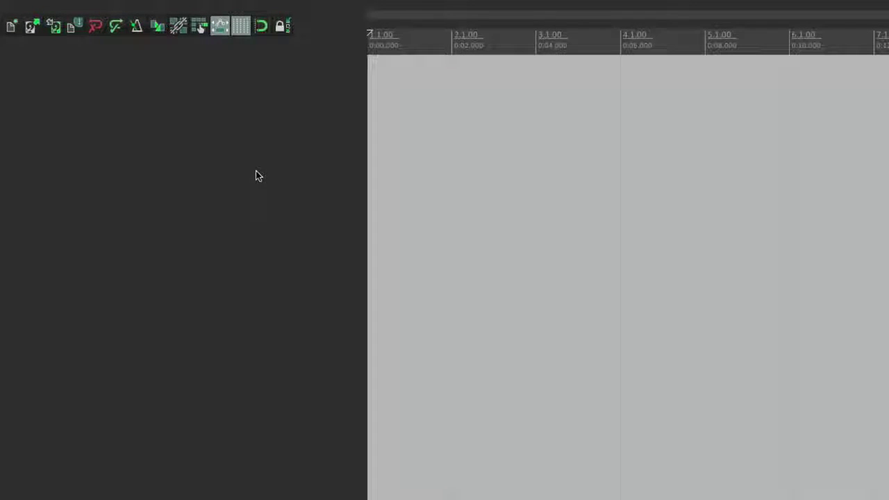
Step: Insert multiple tracks at once: 4 tracks named Vocal, placed after the last touched track
mouse_move(218, 14)
left_click(198, 9)
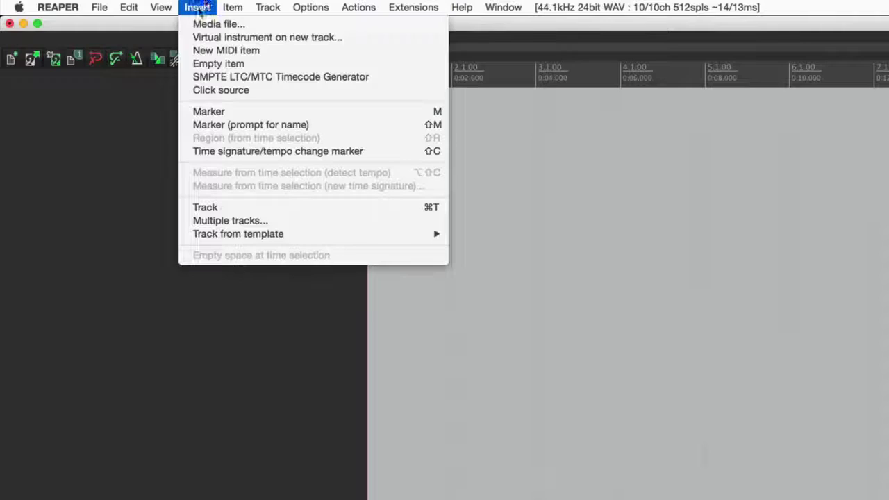
left_click(183, 222)
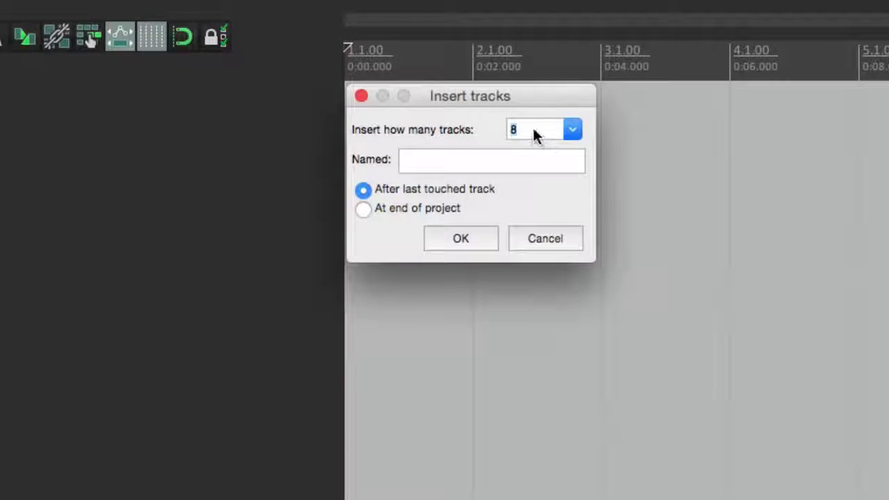
type("4")
left_click(460, 160)
type("Vocal")
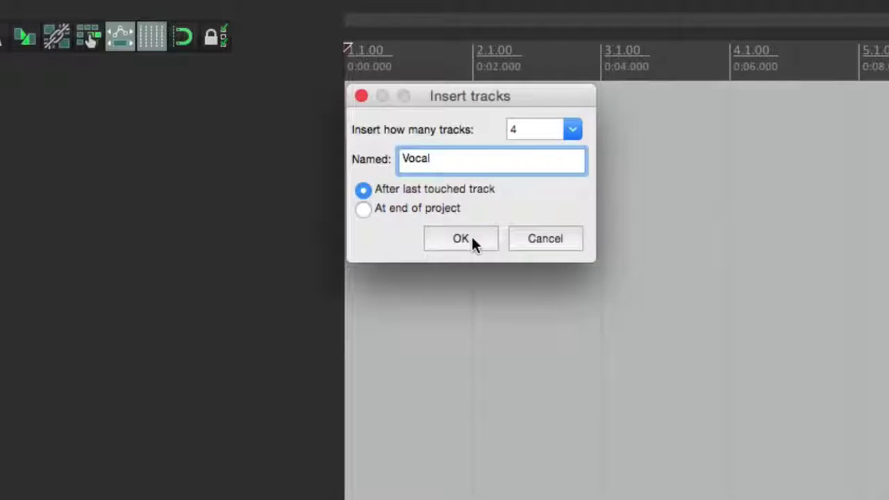
left_click(471, 237)
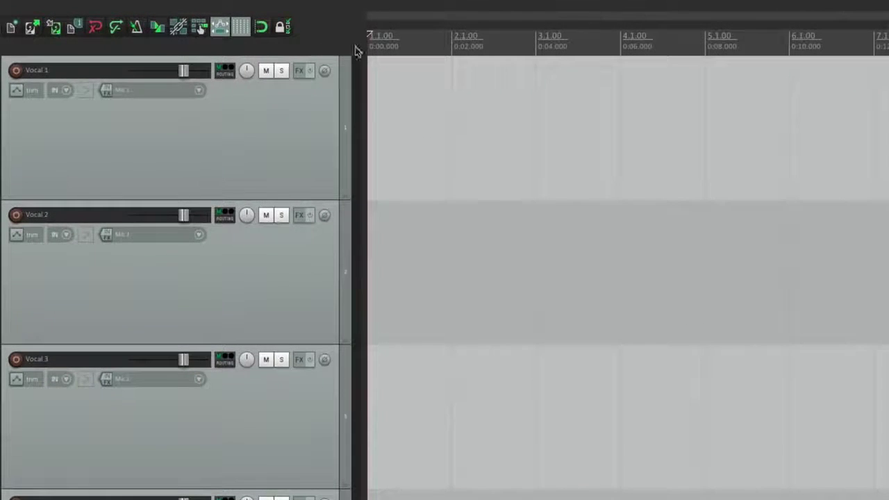
Step: Look through the colour picker's modes for the Vocal 1 track and give it a custom bright green at full brightness
left_click(223, 104)
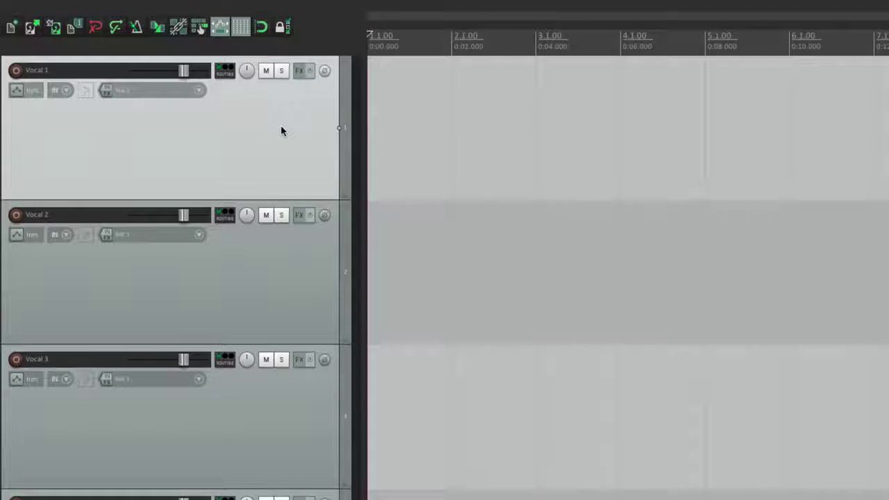
right_click(282, 130)
mouse_move(299, 346)
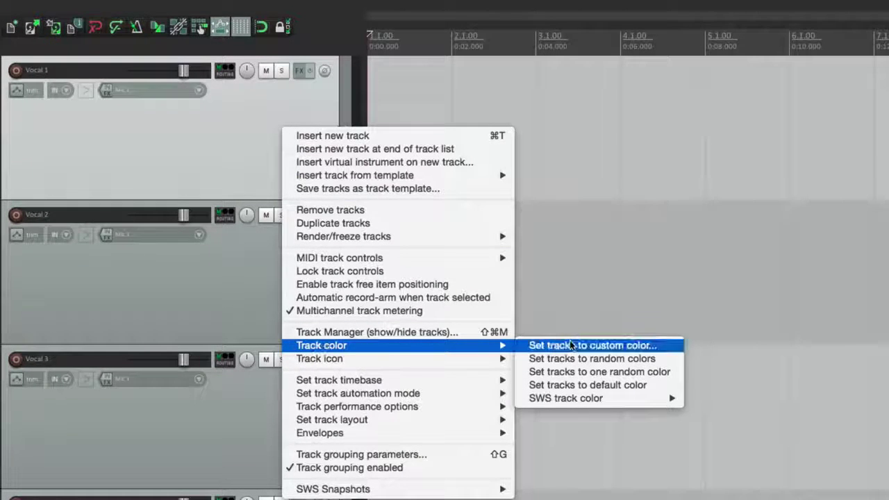
left_click(517, 344)
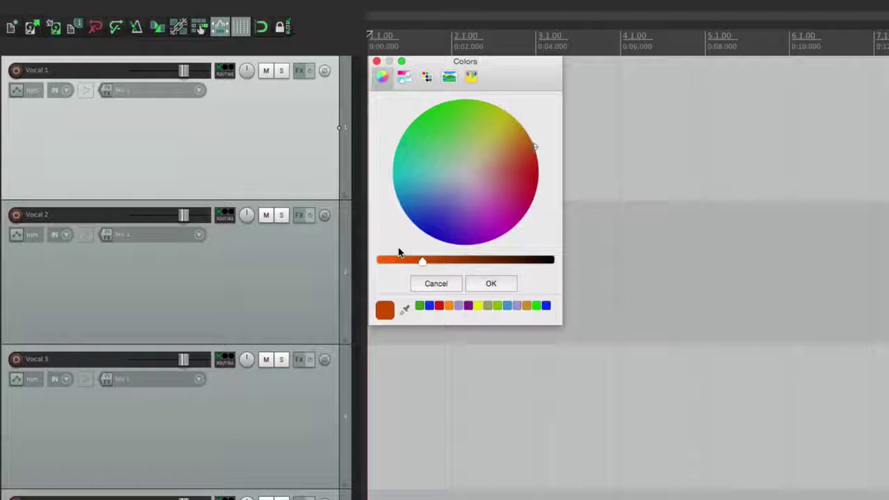
left_click(405, 80)
left_click(426, 81)
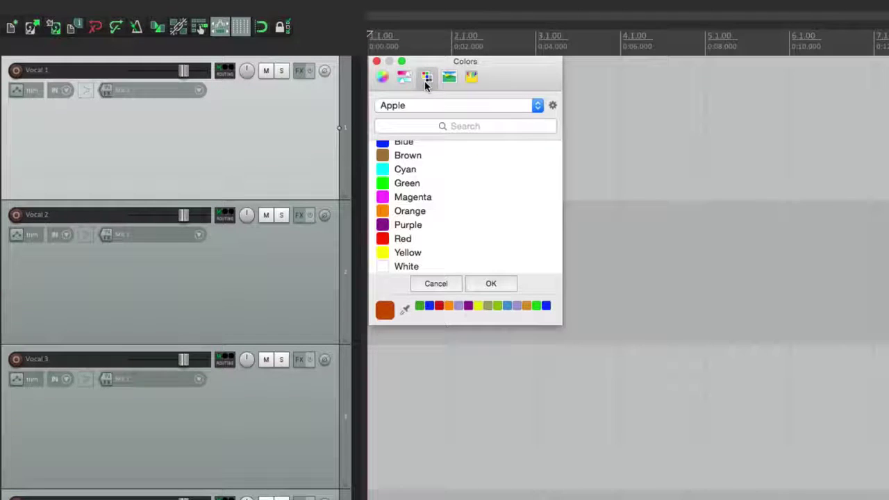
left_click(448, 80)
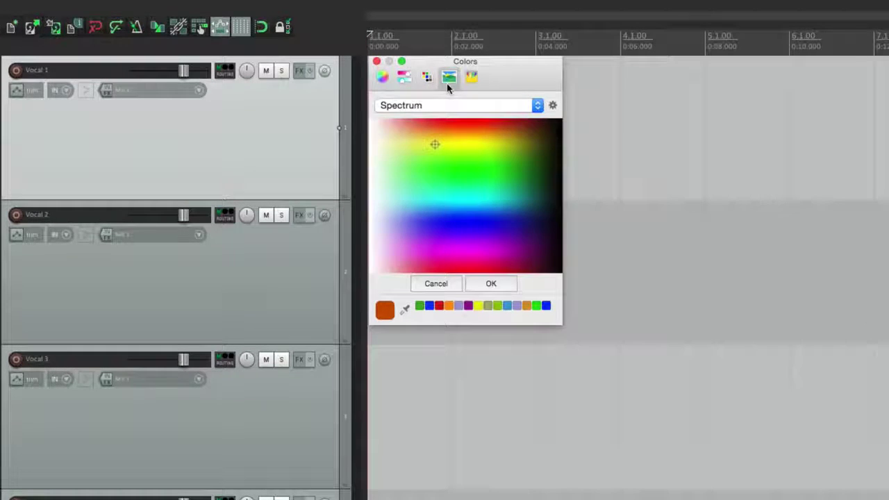
left_click(470, 78)
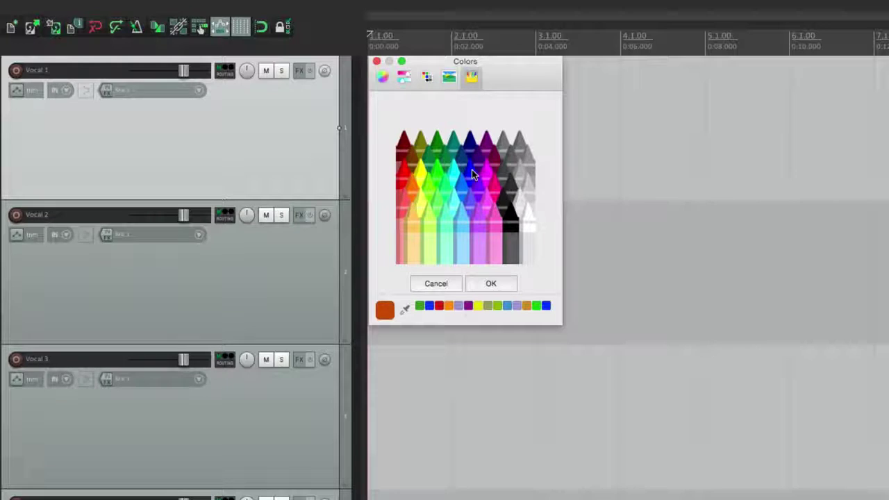
left_click(382, 75)
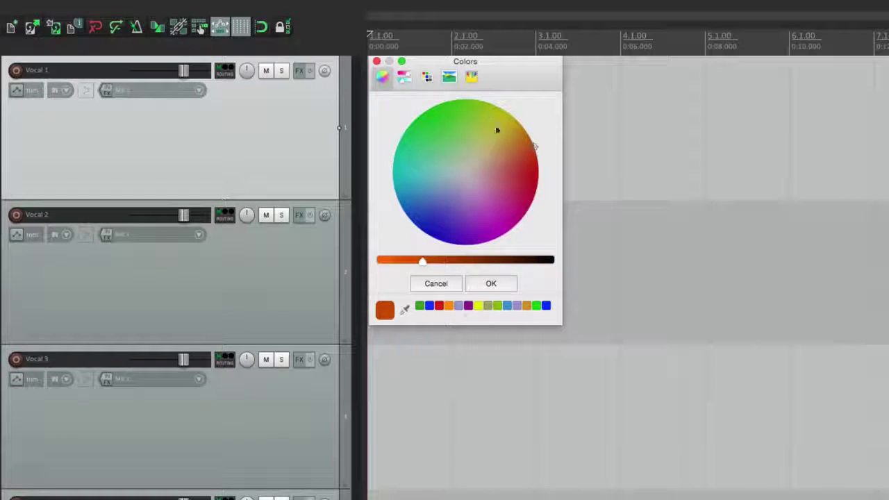
left_click_drag(420, 263, 357, 268)
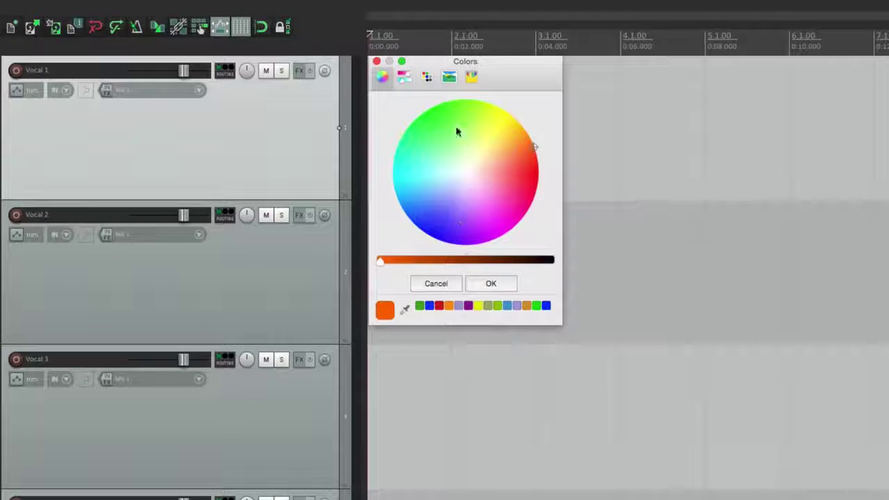
left_click(436, 108)
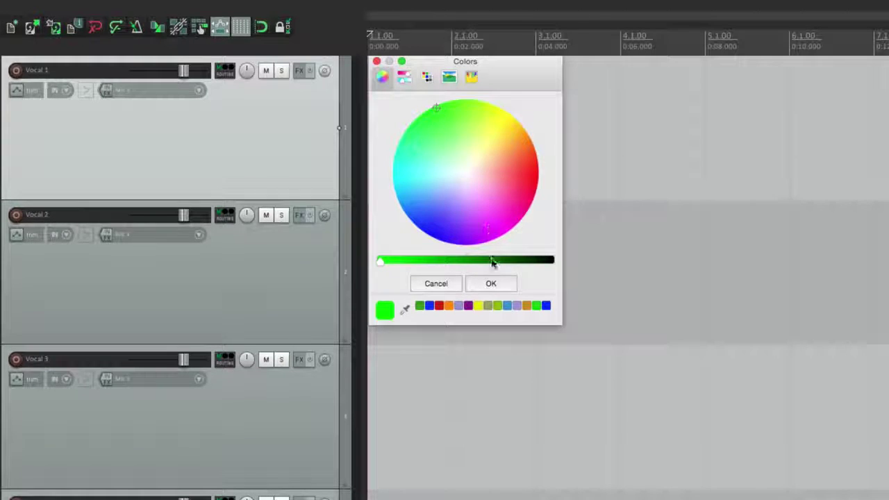
left_click(491, 283)
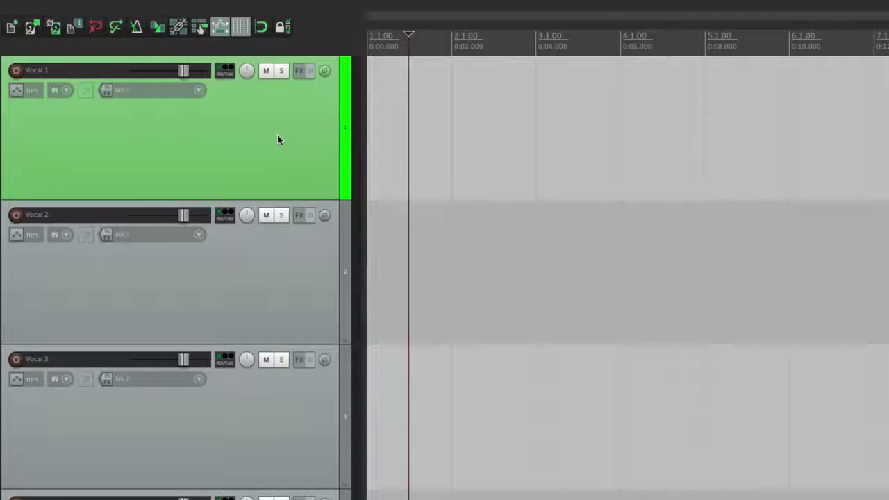
Step: Give the Vocal 2 track a custom bright red colour at full brightness
left_click(290, 285)
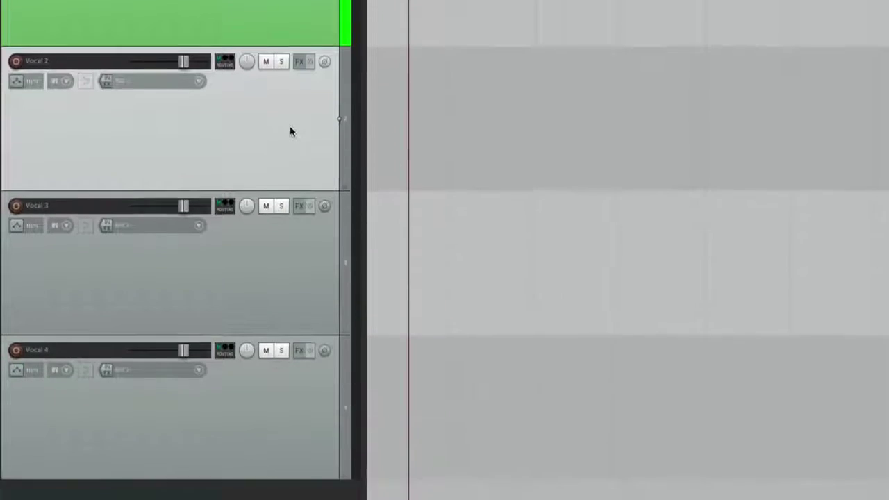
right_click(290, 283)
mouse_move(308, 281)
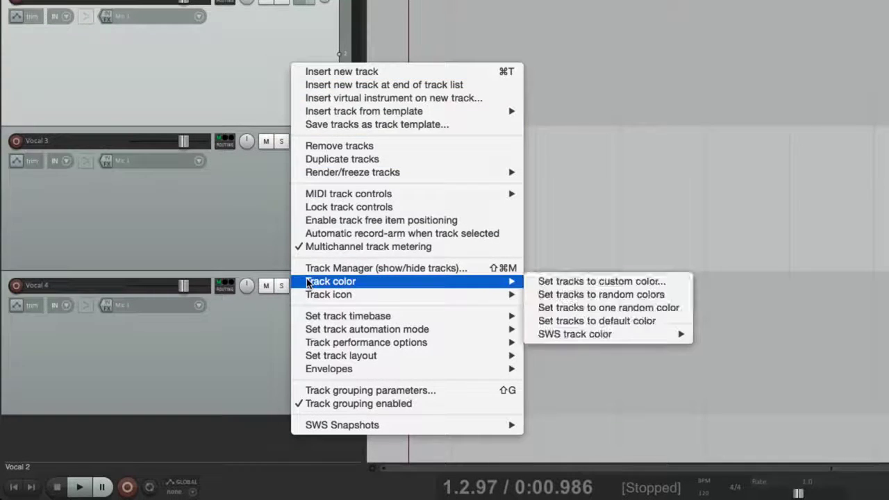
left_click(544, 281)
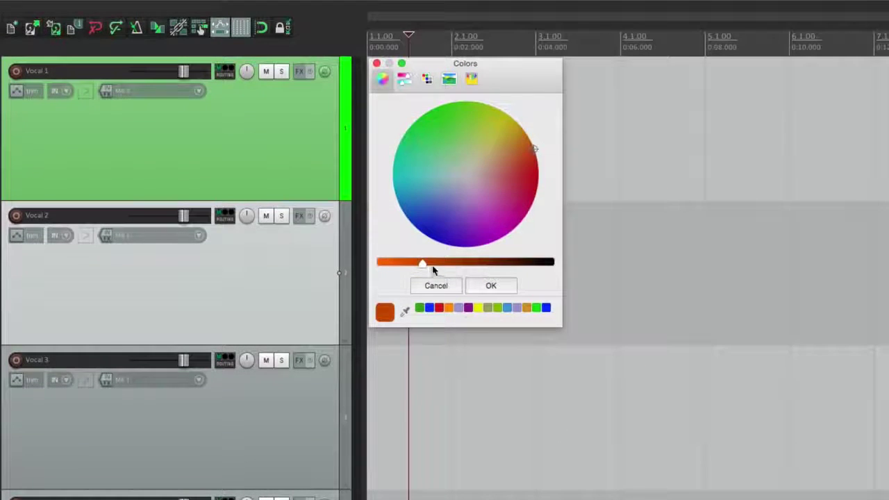
left_click_drag(423, 264, 379, 264)
left_click(529, 178)
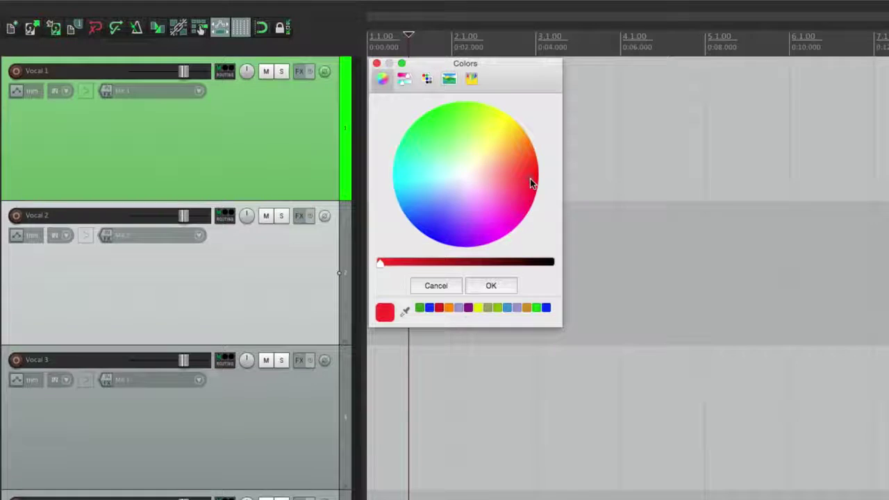
left_click(498, 286)
left_click(433, 279)
left_click(299, 282)
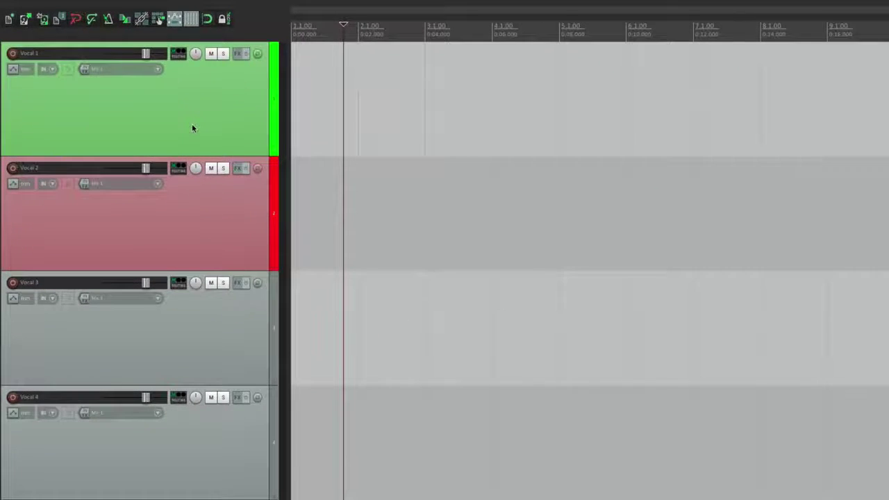
Step: Select all four Vocal tracks and set them to random track colours
left_click(242, 159)
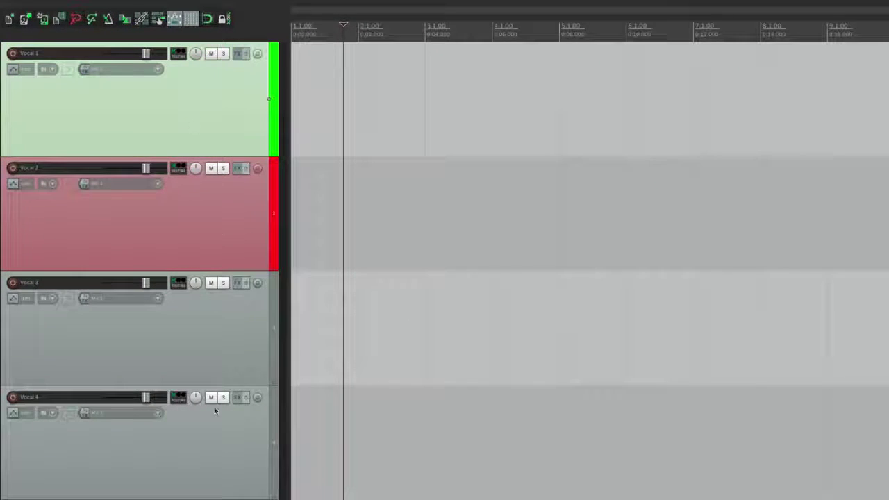
left_click(218, 432, "shift")
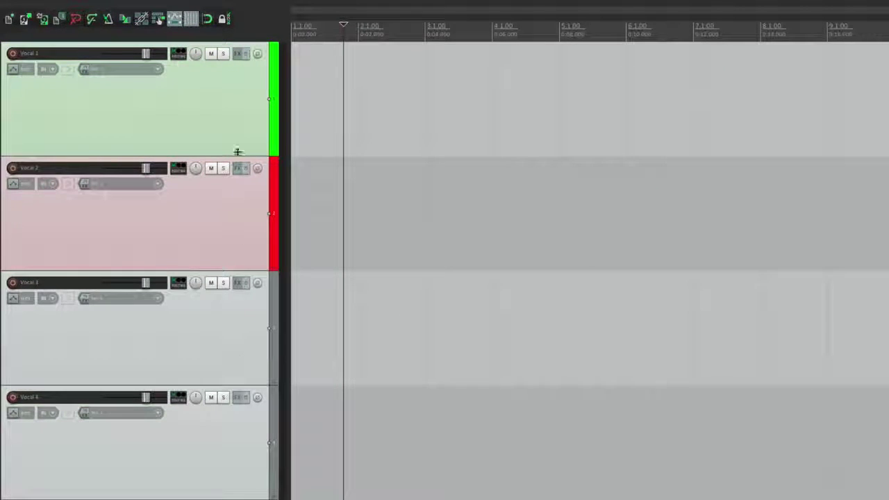
right_click(237, 132)
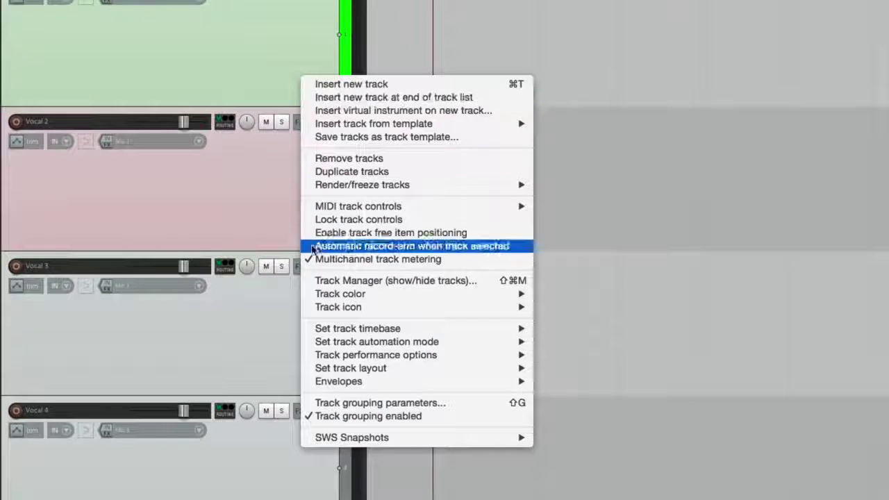
mouse_move(317, 295)
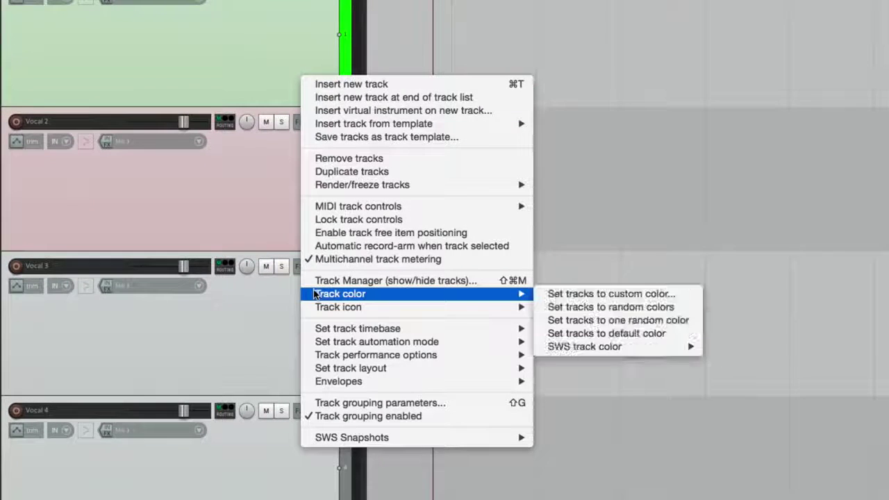
left_click(549, 306)
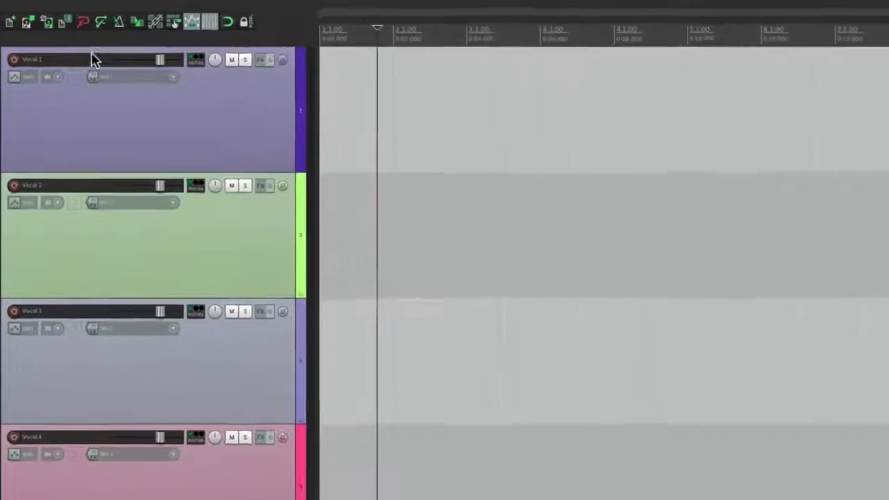
Step: Rename the four tracks in order as Drums, Bass, Guitar and Vocals
double_click(84, 54)
type("Drums")
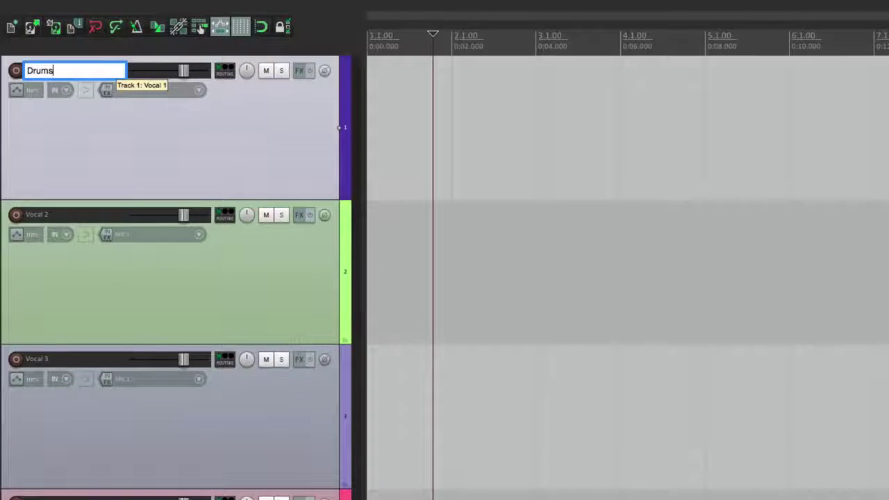
key("Tab")
type("Bass")
key("Tab")
type("Guitar")
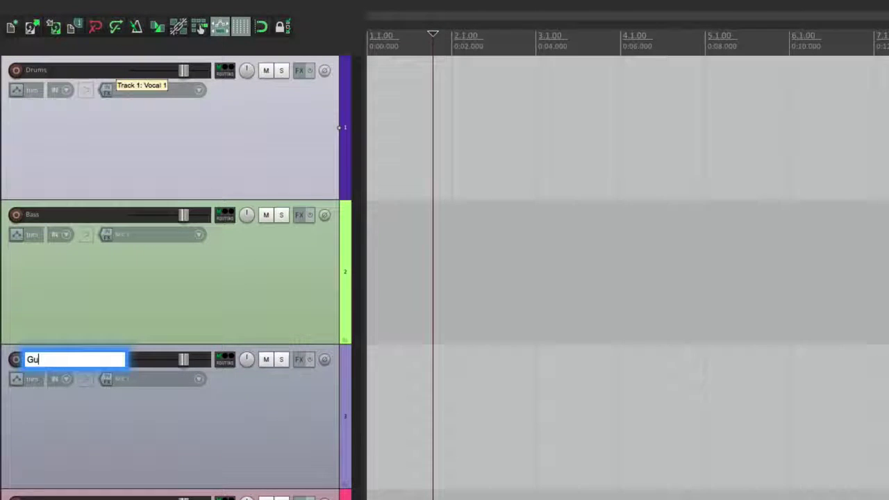
key("Tab")
type("Vocals")
key("Return")
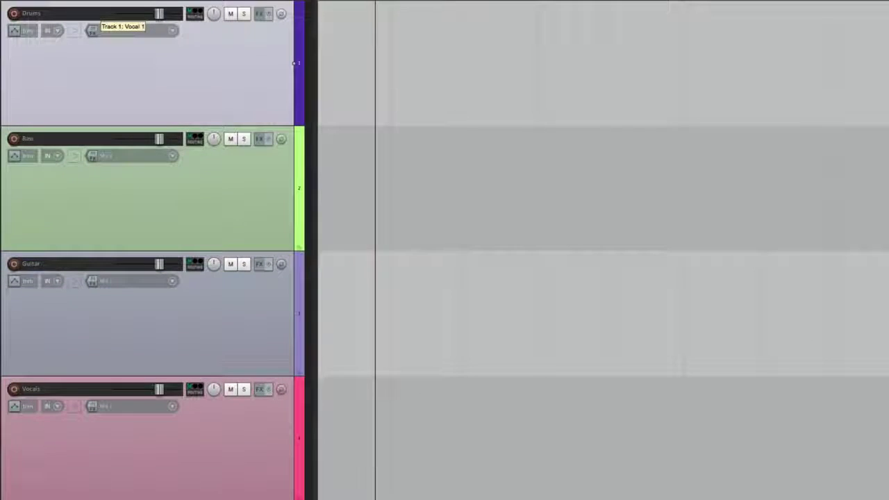
Step: Set drums.png as the track icon of the Drums track and widen the track control area
right_click(266, 91)
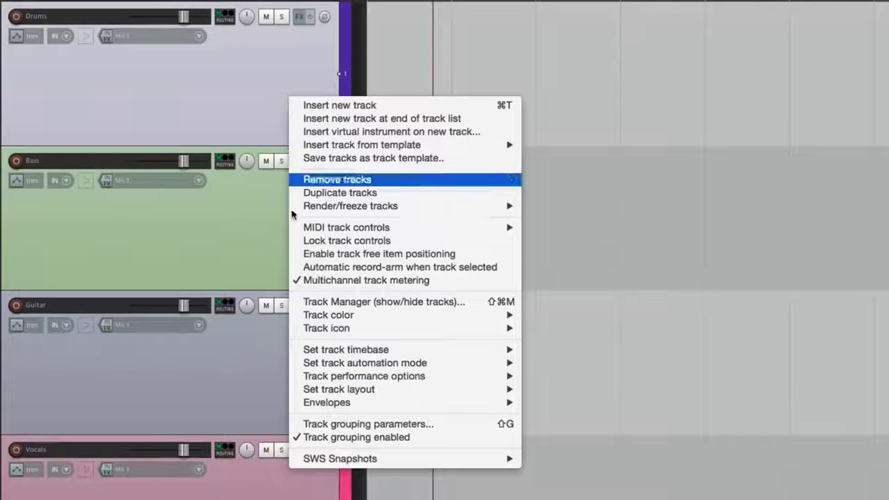
mouse_move(278, 307)
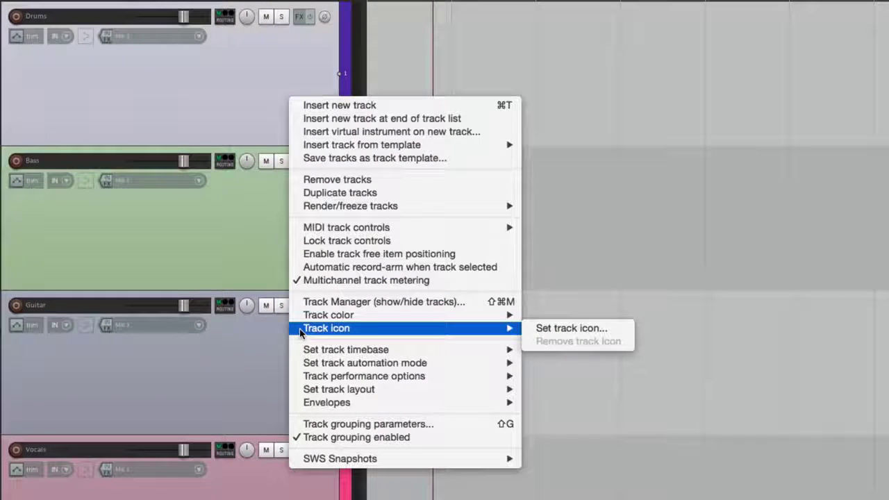
left_click(545, 329)
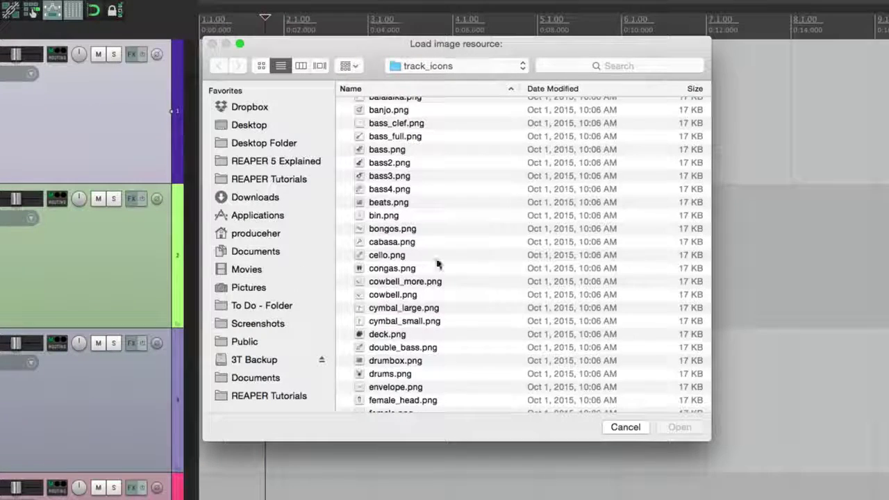
scroll(437, 264, "up", 5)
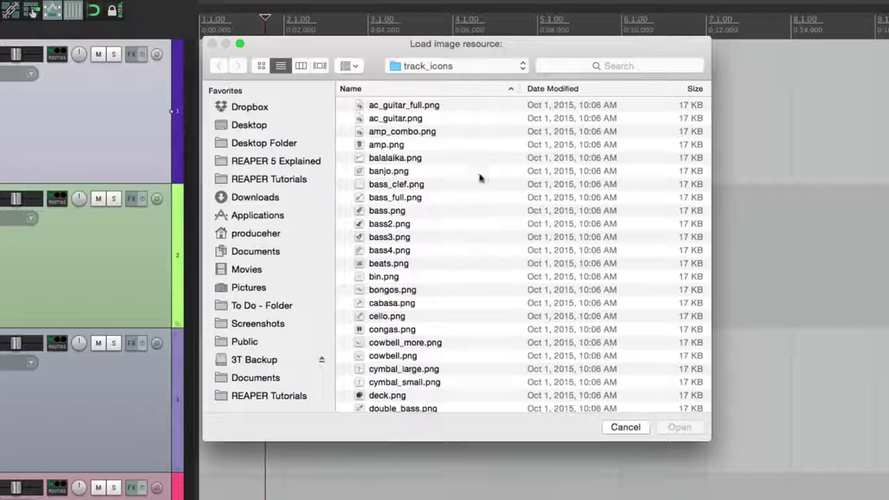
scroll(481, 220, "down", 5)
scroll(483, 226, "down", 2)
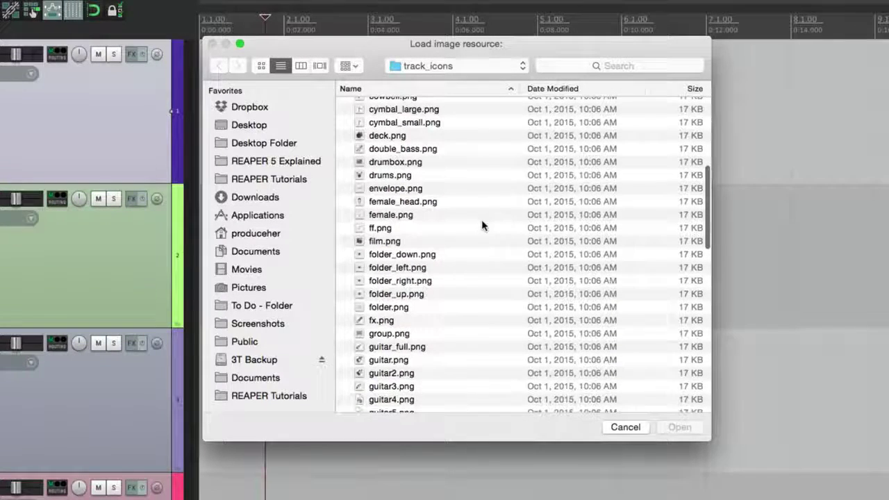
left_click(399, 178)
double_click(399, 178)
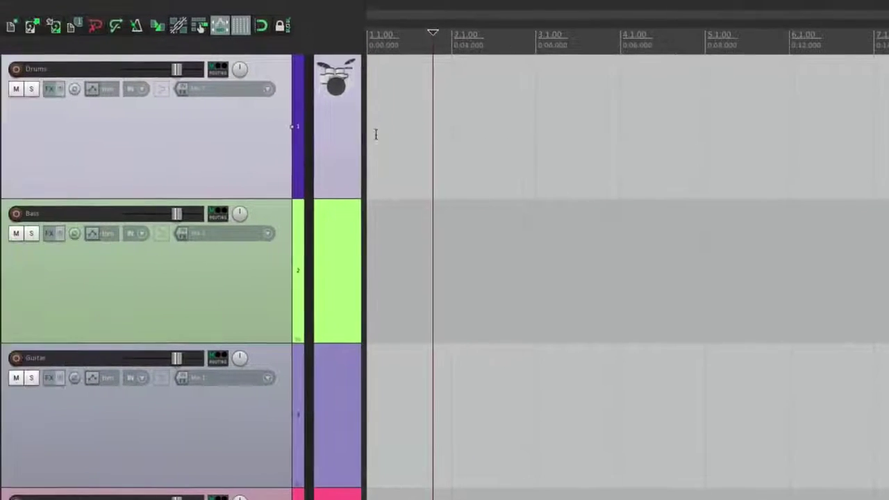
left_click_drag(359, 131, 397, 133)
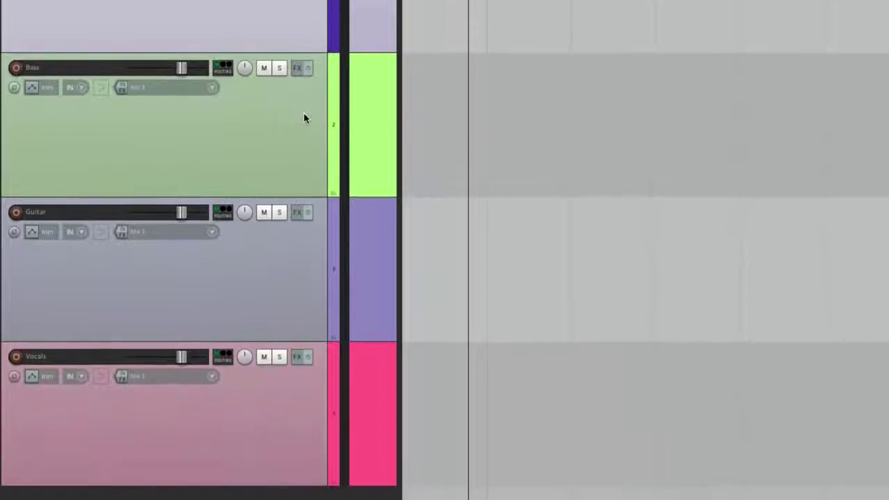
Step: Set bass3.png as the track icon of the Bass track
right_click(304, 264)
mouse_move(332, 348)
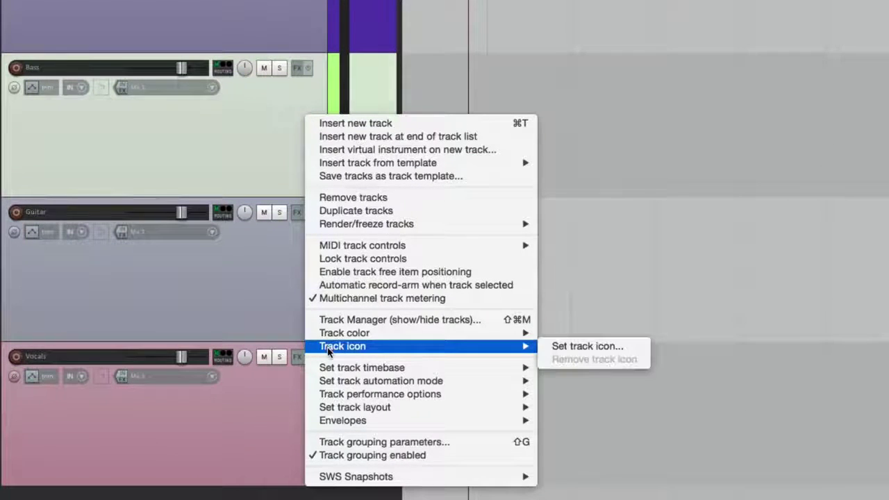
left_click(546, 350)
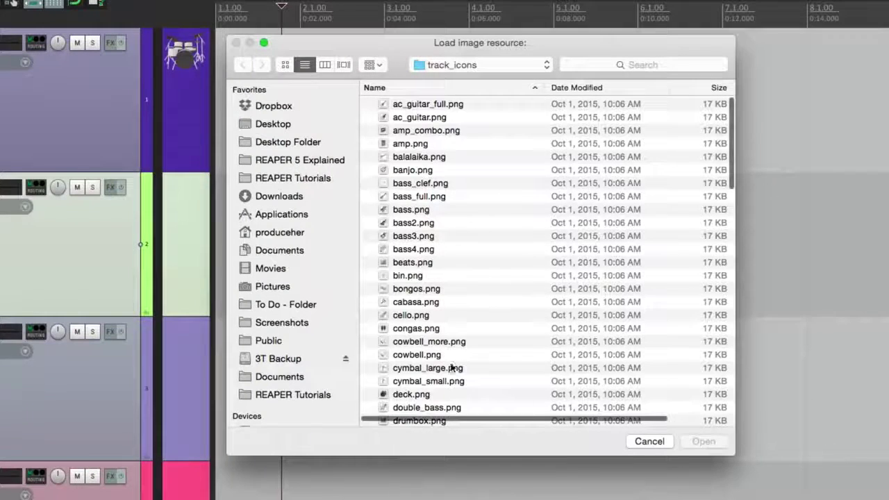
double_click(452, 236)
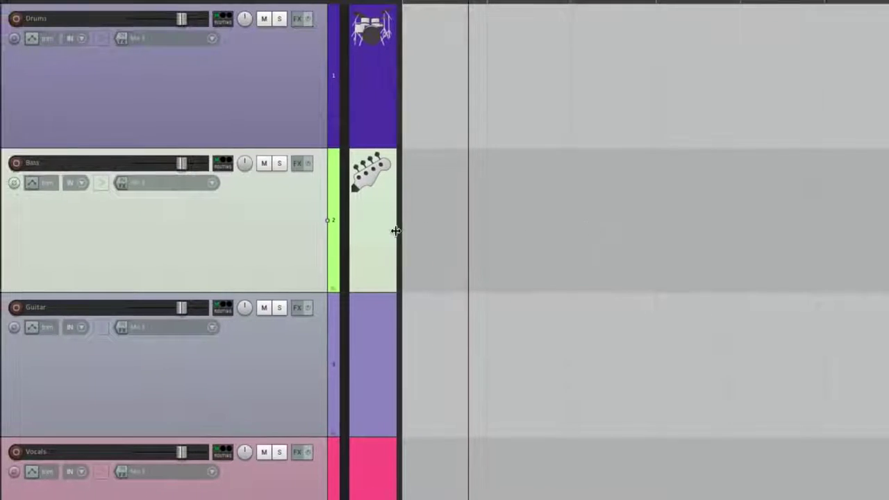
Step: Give the Guitar track a guitar headstock icon from the track_icons folder
left_click(298, 356)
right_click(296, 357)
left_click(553, 355)
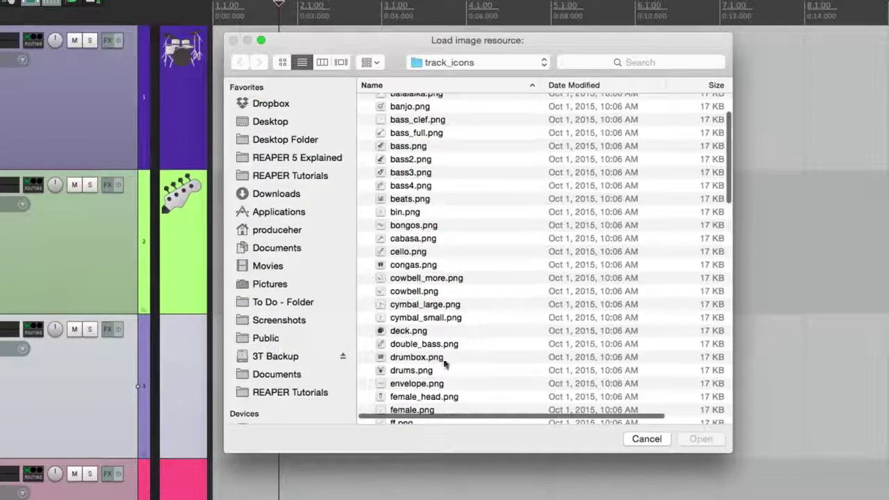
scroll(461, 309, "down", 10)
double_click(448, 313)
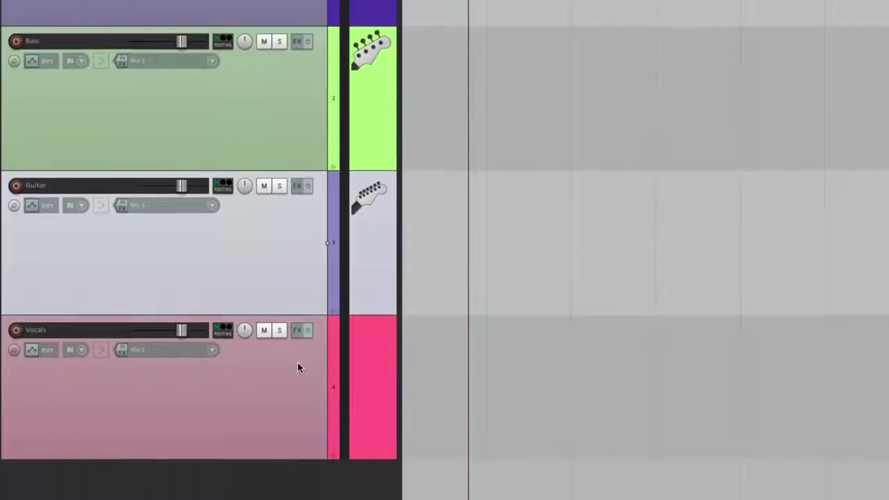
Step: Set mic_dynamic_1.png as the track icon of the Vocals track
right_click(299, 405)
mouse_move(333, 356)
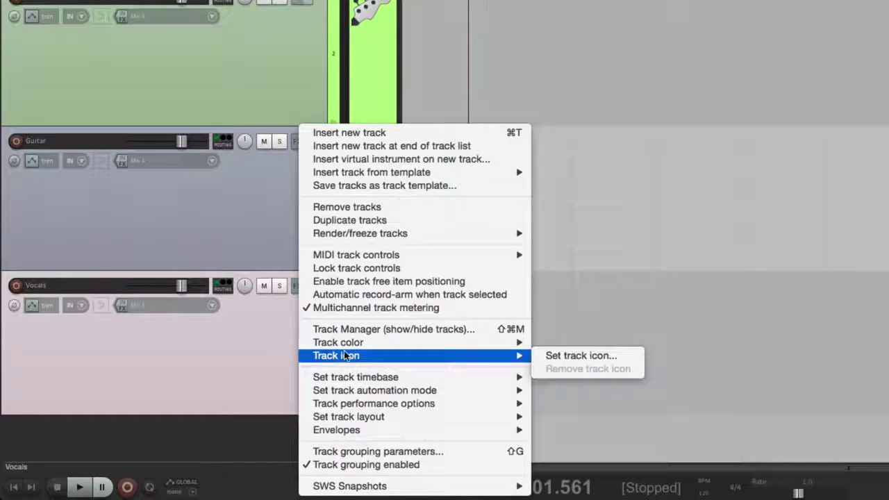
left_click(545, 355)
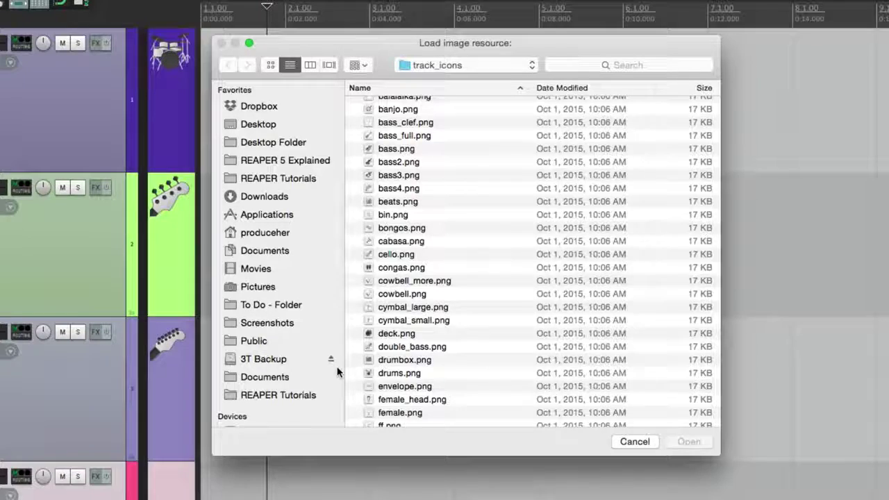
scroll(431, 339, "down", 10)
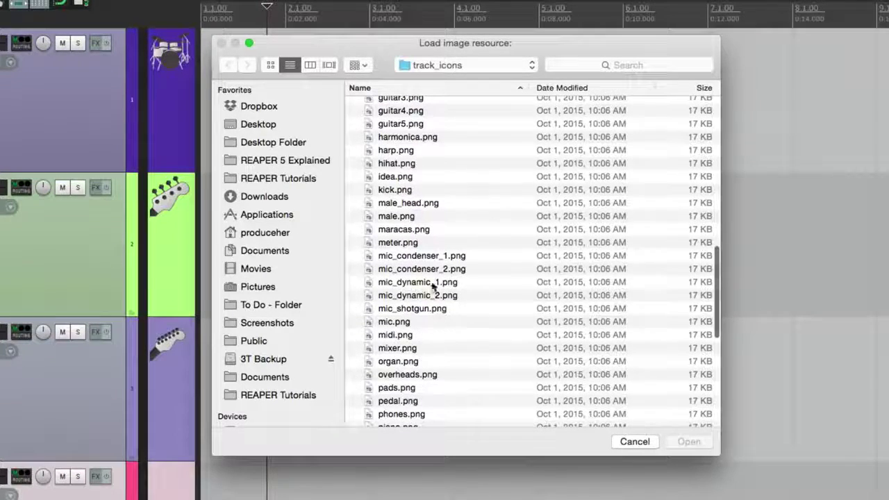
double_click(425, 286)
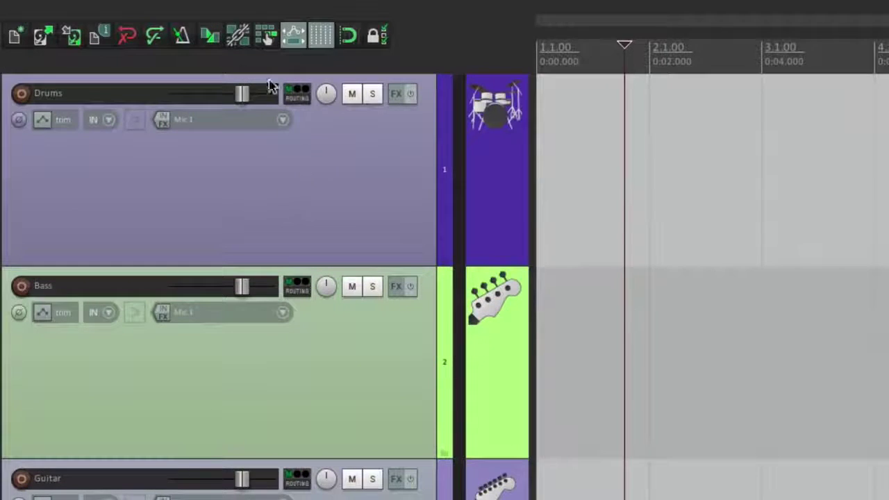
Step: Try raising and lowering the Drums track's volume, resetting it to 0.00 dB after each change
mouse_move(244, 99)
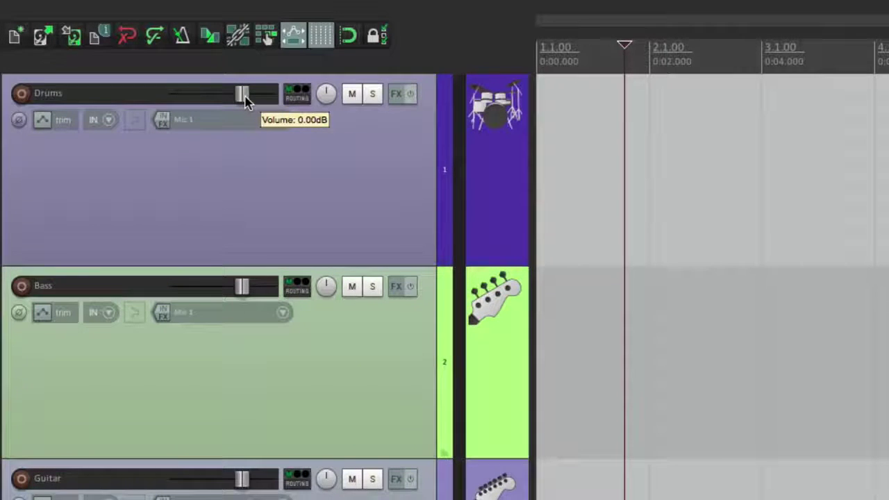
mouse_move(244, 100)
left_mouse_down()
mouse_move(191, 99)
mouse_move(247, 96)
left_mouse_up()
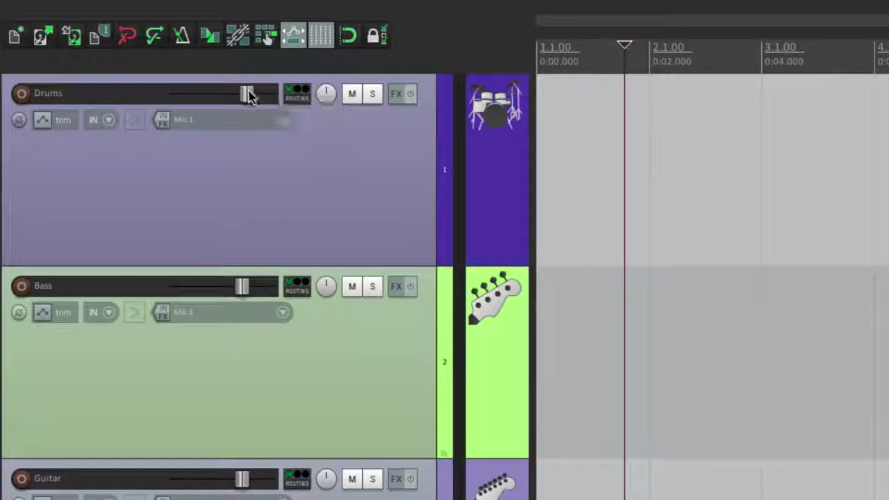
double_click(248, 99)
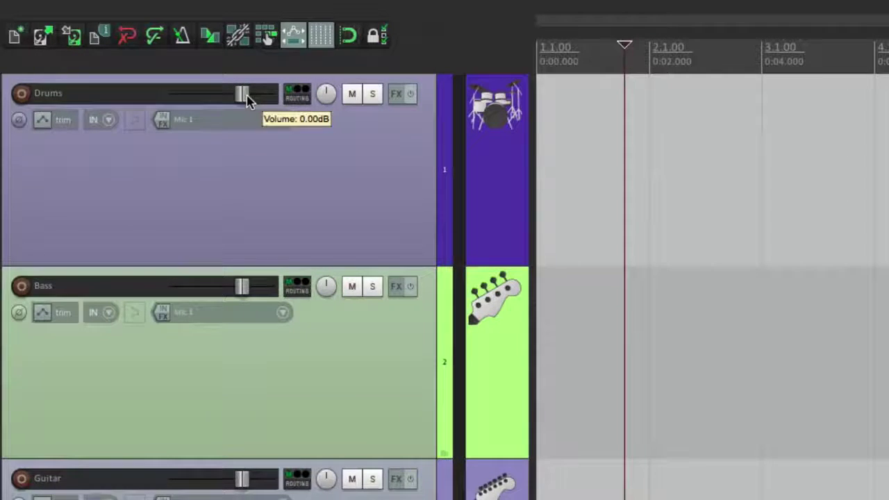
left_click_drag(241, 97, 199, 96)
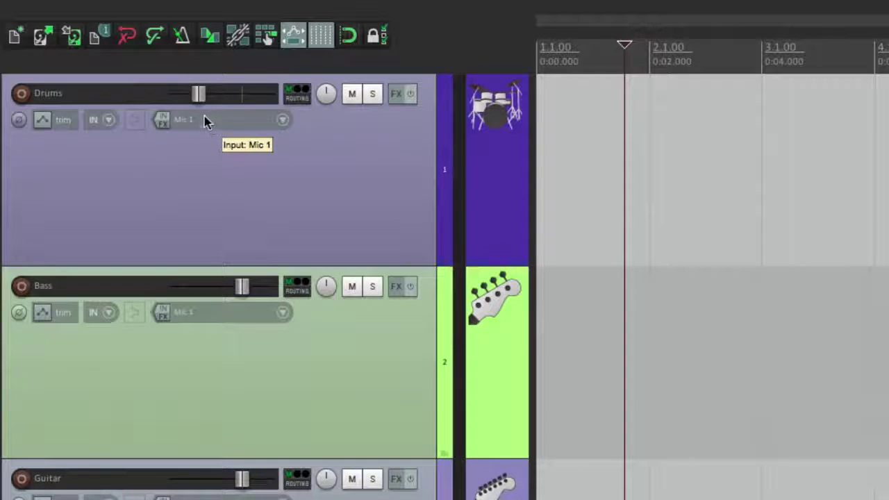
double_click(198, 96)
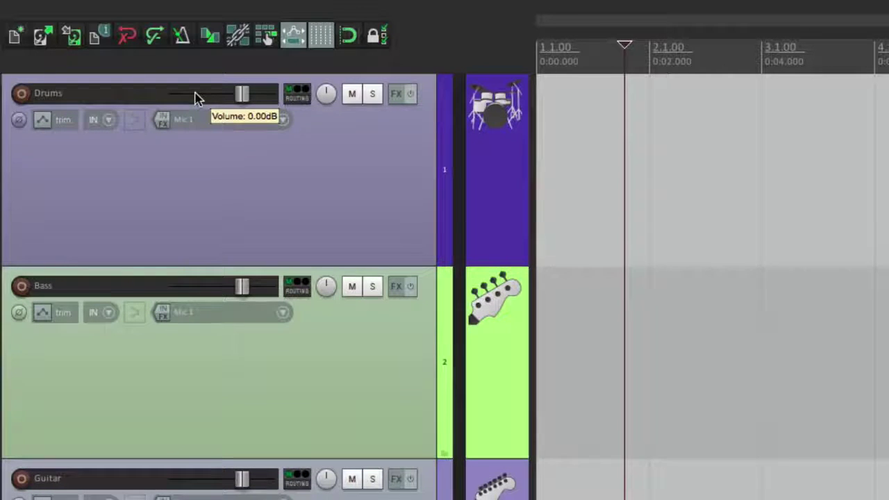
Step: Try panning the Drums track fully left and to the right, and reset its pan to centre
mouse_move(325, 90)
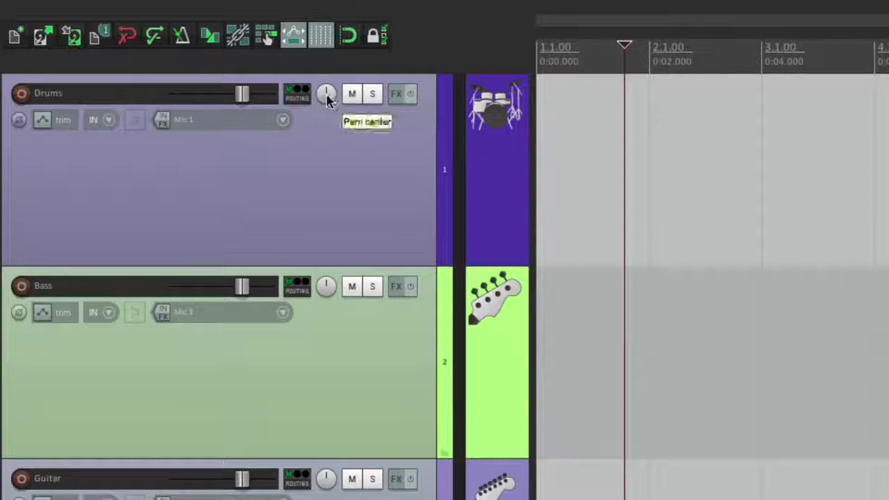
left_click_drag(326, 94, 326, 153)
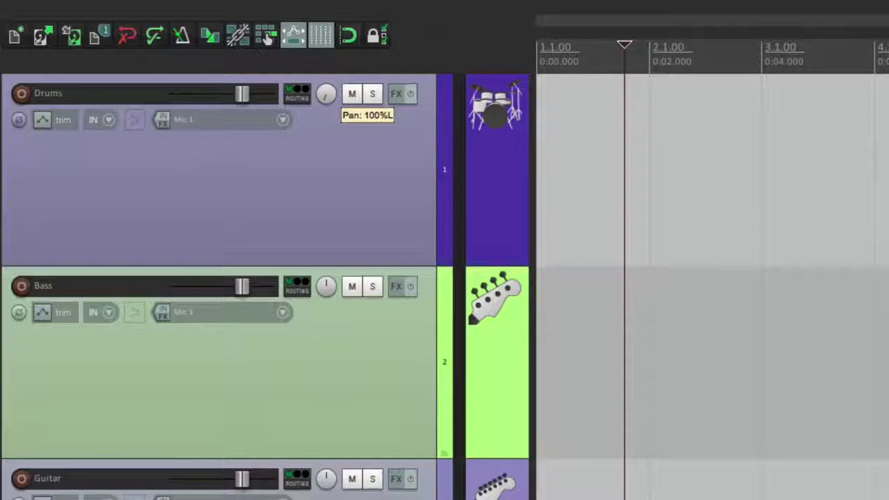
mouse_move(326, 153)
left_mouse_down()
mouse_move(326, 145)
mouse_move(326, 154)
left_mouse_up()
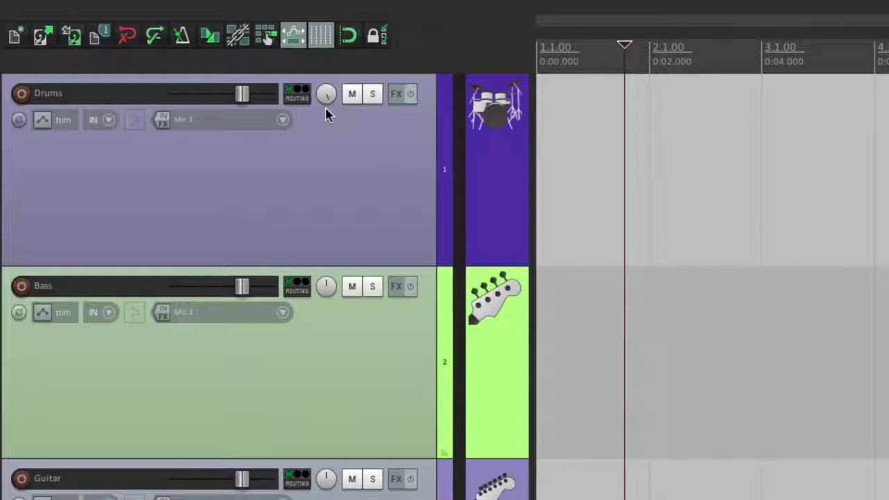
double_click(328, 94)
Step: Mute and unmute the Drums track, and solo it
left_click(354, 101)
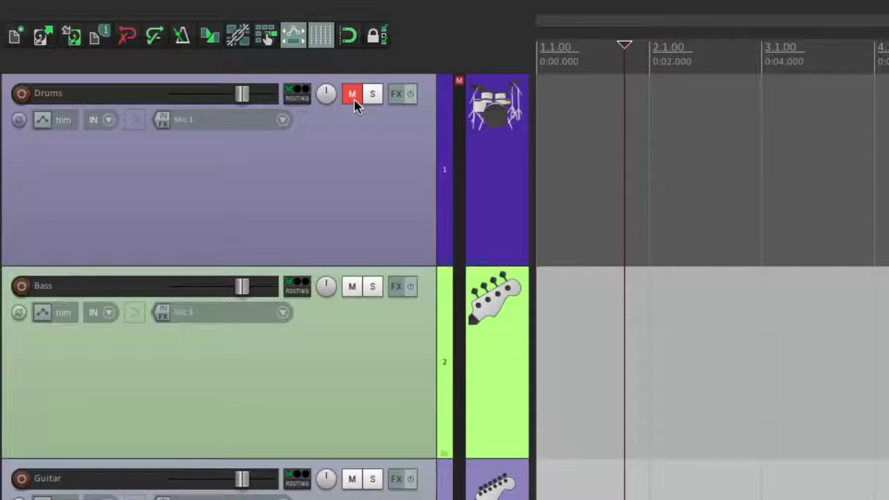
left_click(352, 95)
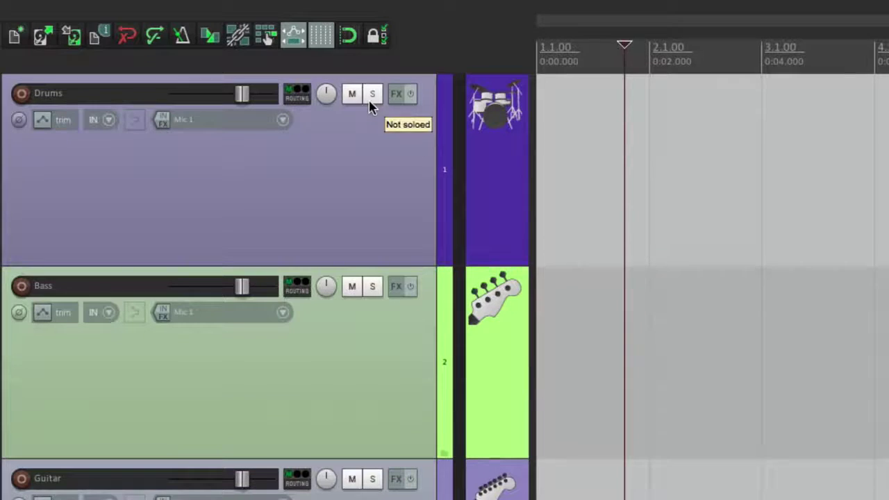
left_click(372, 95)
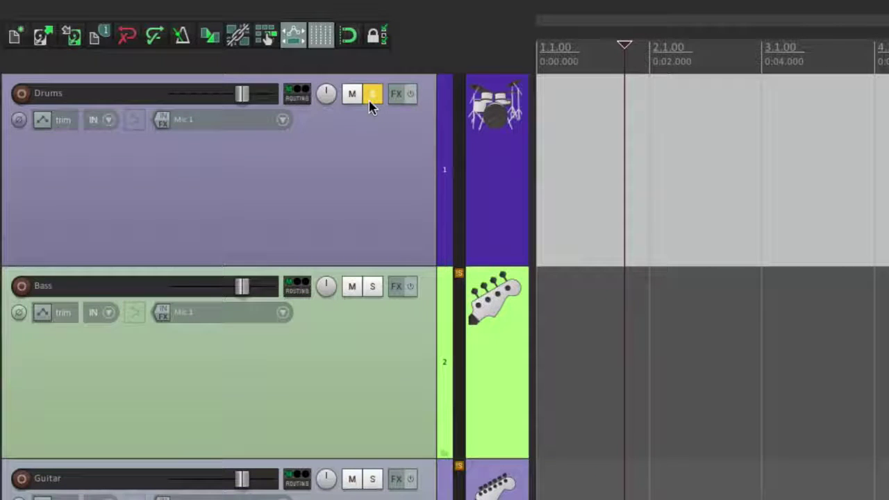
Step: Unsolo the Drums track, and toggle its phase inversion on and back off
left_click(372, 102)
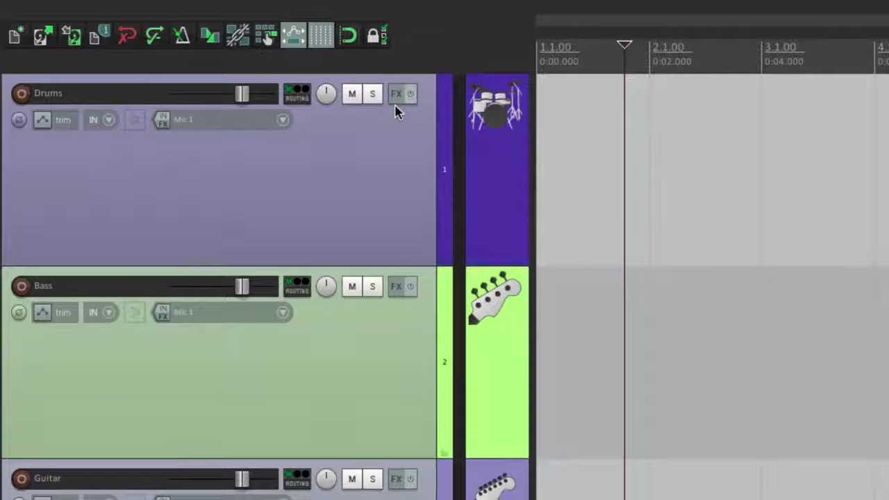
left_click(19, 125)
left_click(20, 125)
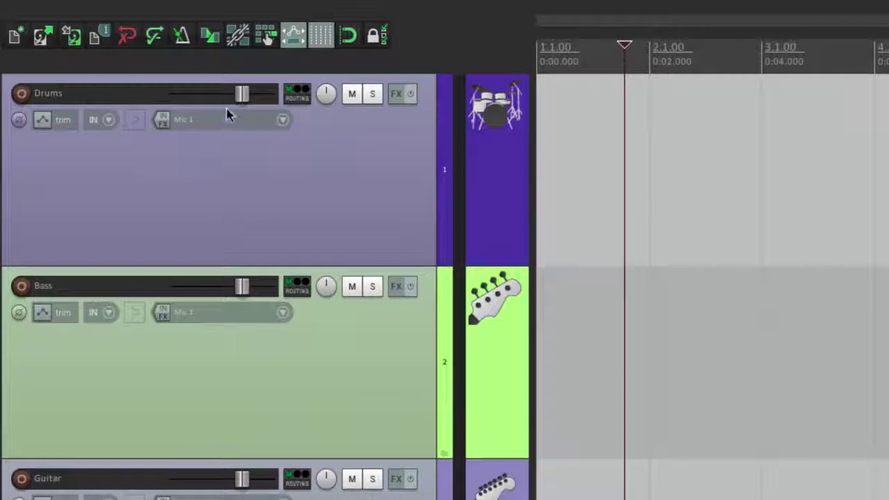
Step: Lower the Drums track's volume to -7.19 dB, and try a temporary drop to -20.5 dB that springs back on release
left_click_drag(244, 100, 232, 111)
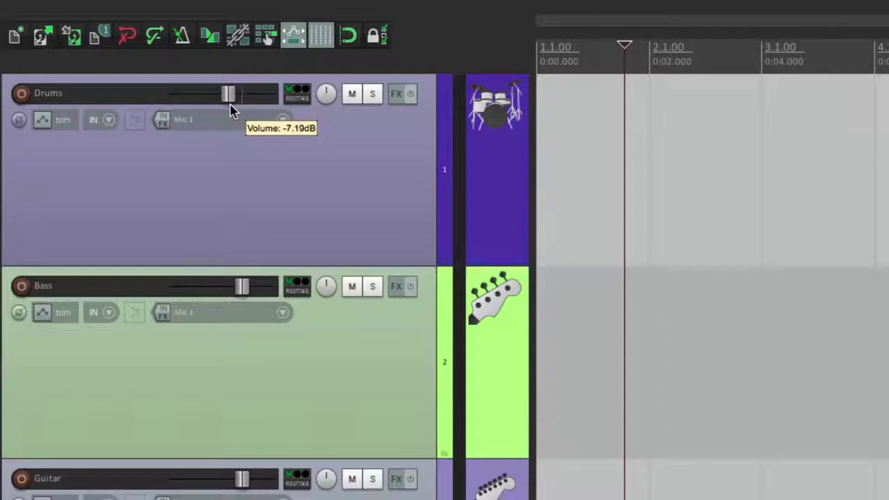
mouse_move(229, 105)
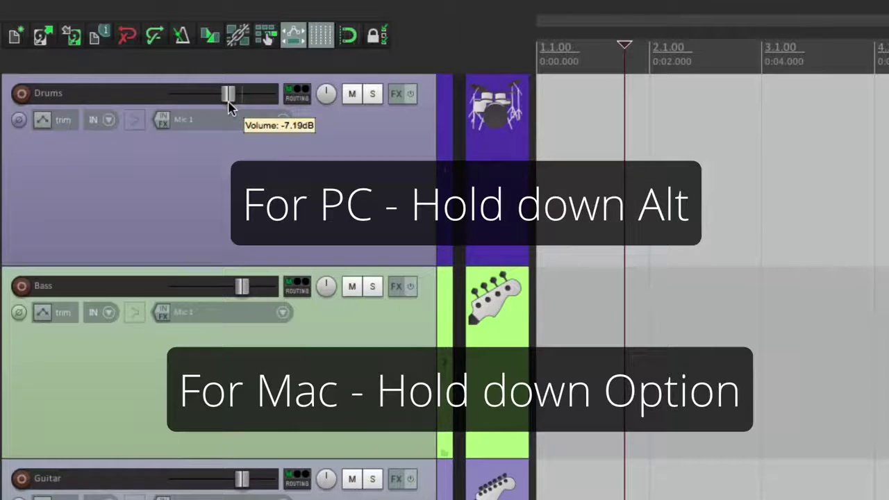
left_click_drag(229, 104, 205, 104)
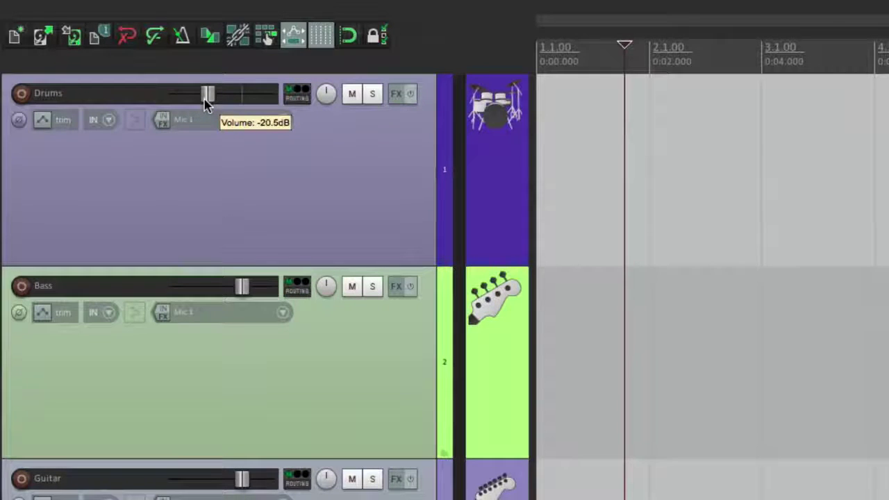
scroll(205, 103, "up", 5)
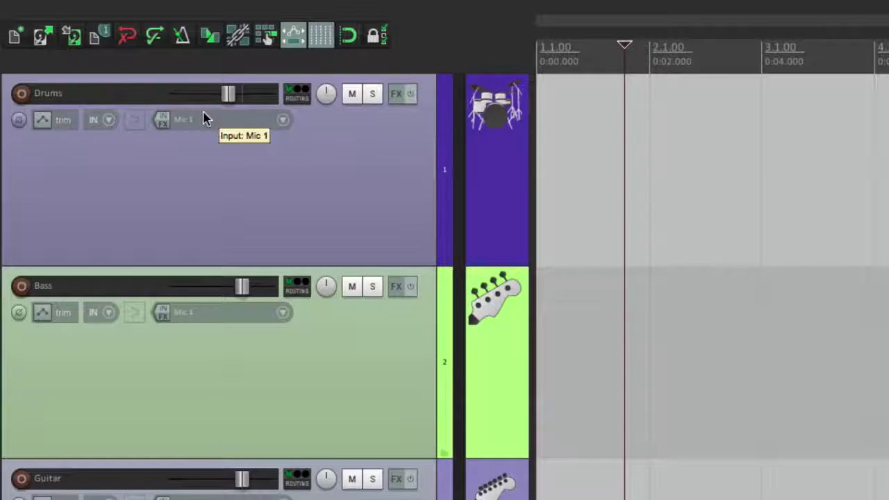
mouse_move(225, 95)
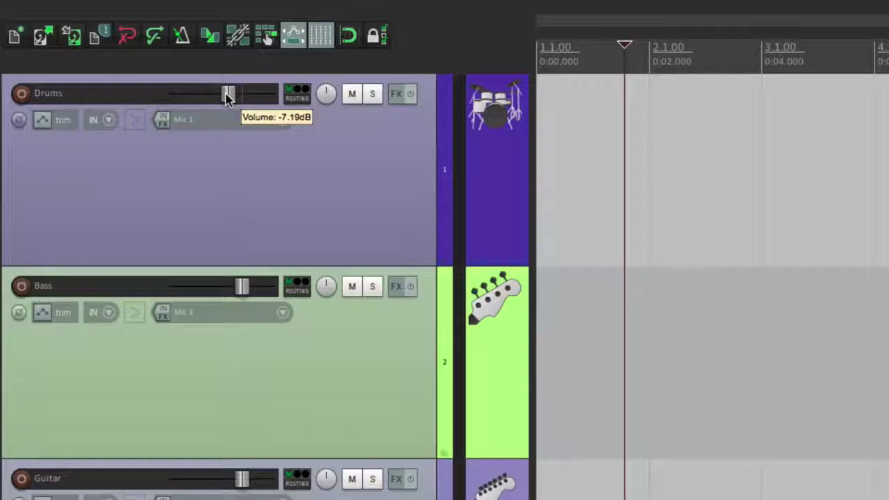
Step: Try temporarily panning the Drums track left to 32% and right to 81%, returning its pan to centre
mouse_move(325, 96)
scroll(325, 94, "down", 5)
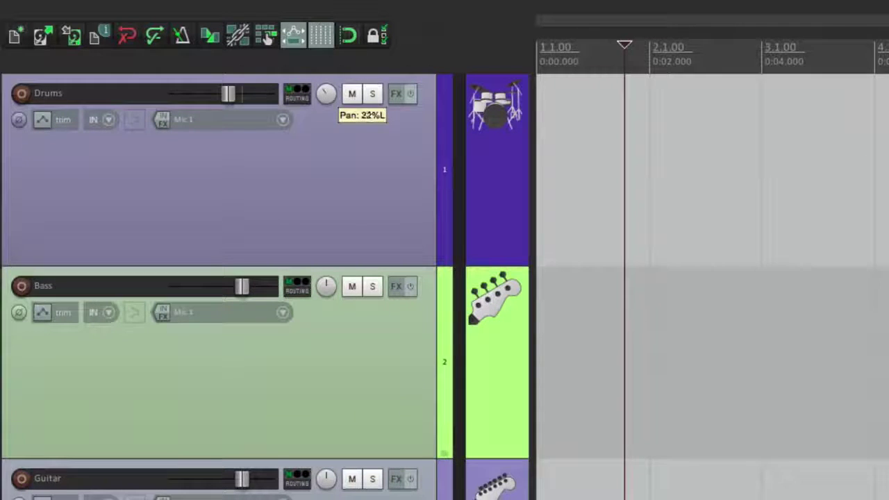
scroll(325, 95, "up", 2)
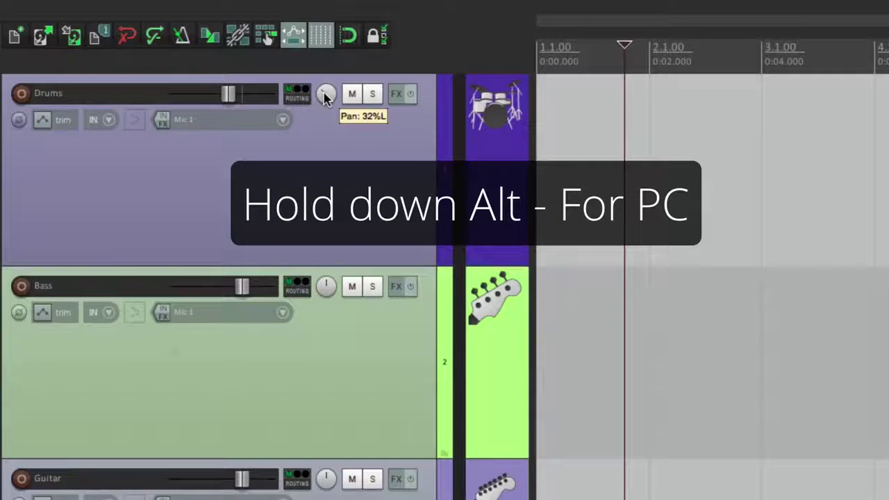
left_click_drag(326, 96, 327, 18)
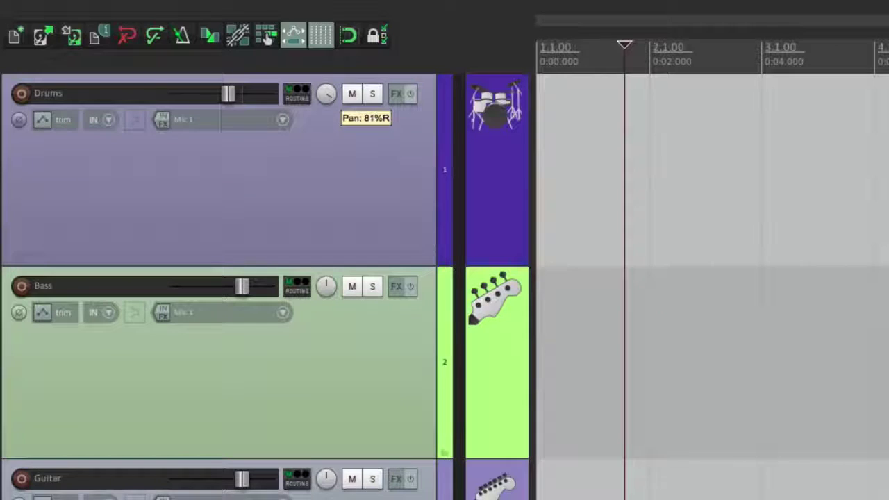
double_click(326, 95)
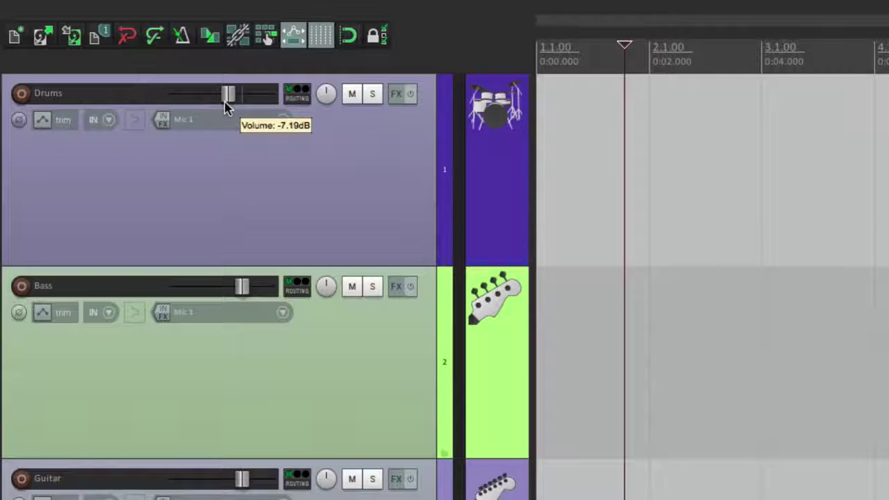
Step: Try lowering the Drums track's volume and panning it 31% left, and reset its pan to centre and volume to 0.00 dB
mouse_move(232, 101)
left_mouse_down()
mouse_move(198, 111)
mouse_move(228, 101)
left_mouse_up()
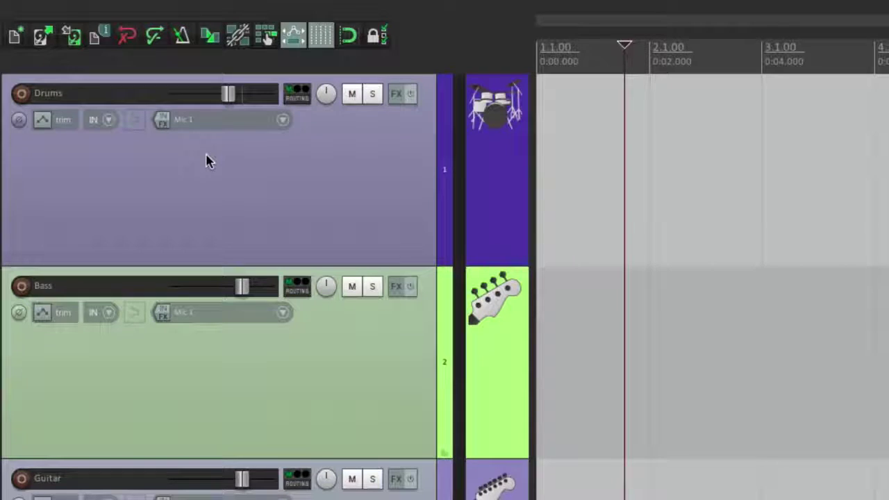
left_click_drag(230, 104, 197, 107)
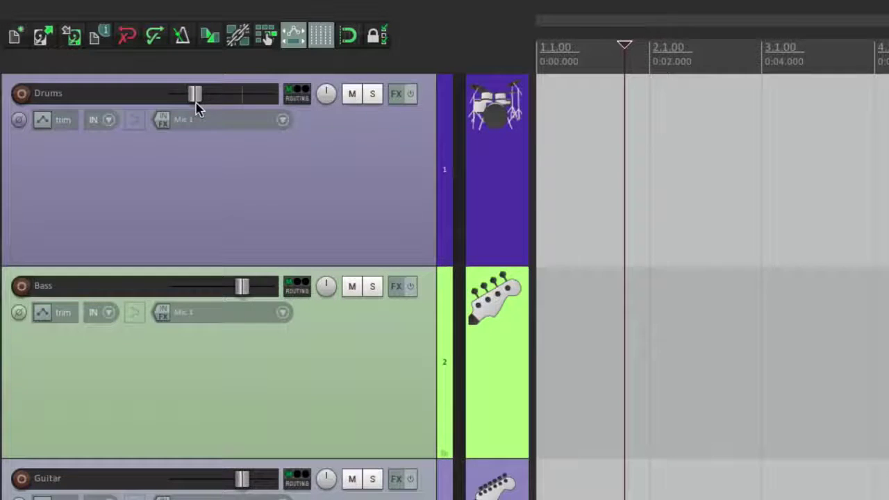
scroll(327, 95, "down", 6)
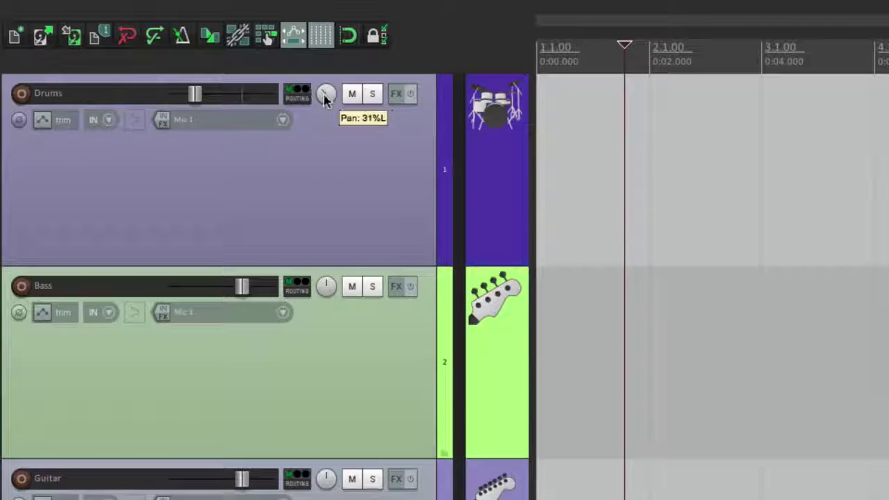
left_click_drag(327, 98, 326, 61)
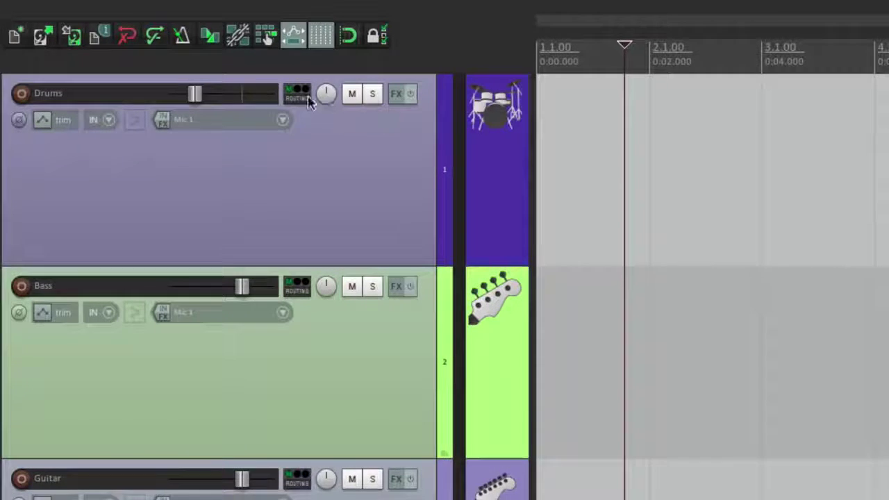
double_click(198, 101)
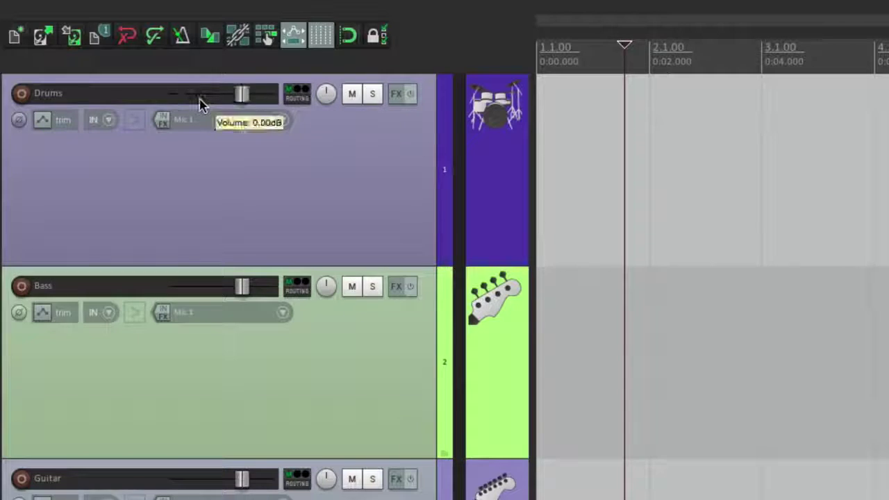
Step: Toggle the Drums track's mute, and mute the Drums, Bass and Guitar tracks before unmuting all tracks at once
left_click(352, 95)
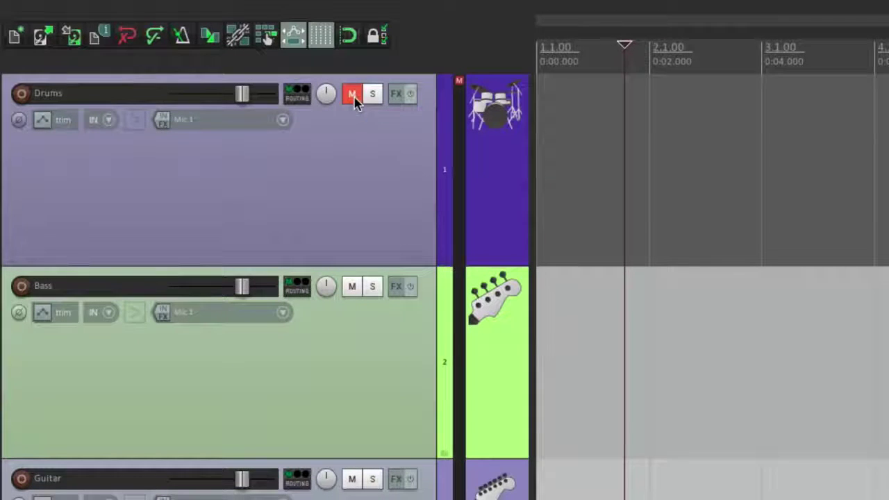
left_click(354, 99)
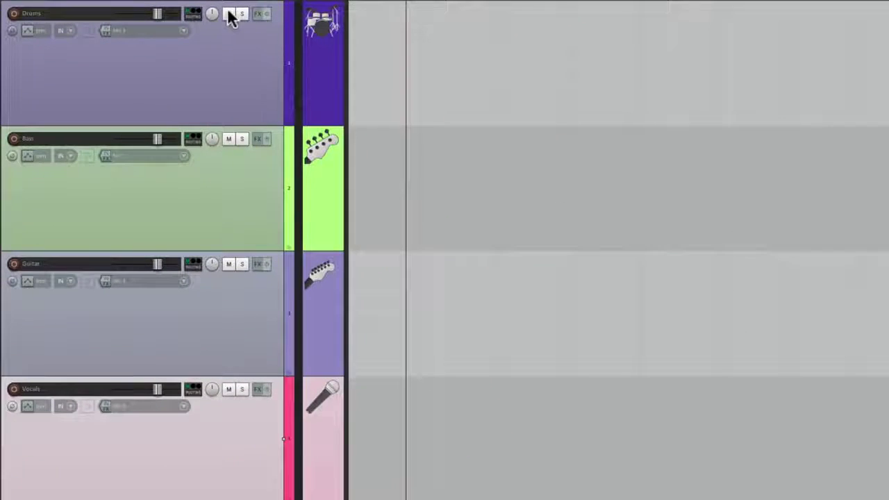
left_click(285, 50)
left_click(228, 139)
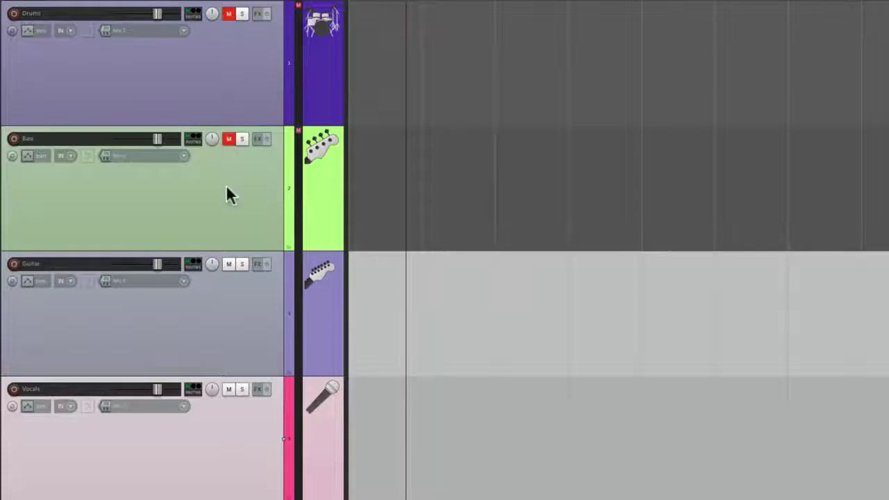
left_click(229, 264)
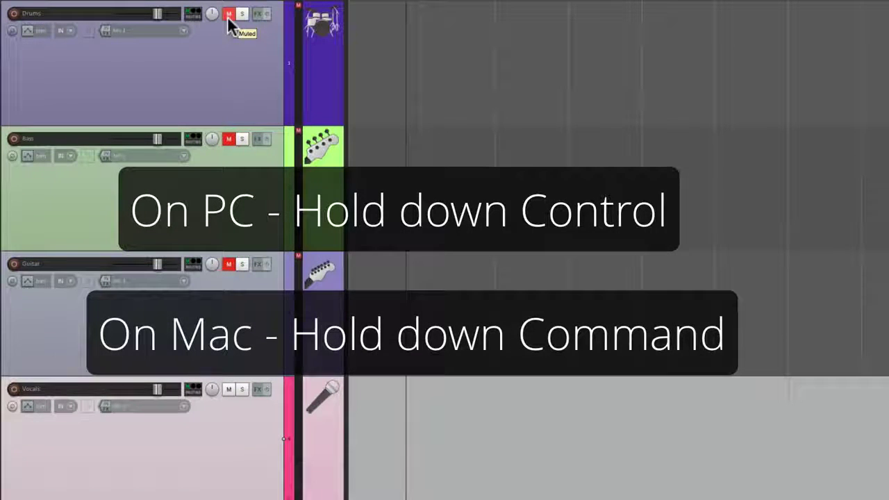
left_click(228, 14, "super")
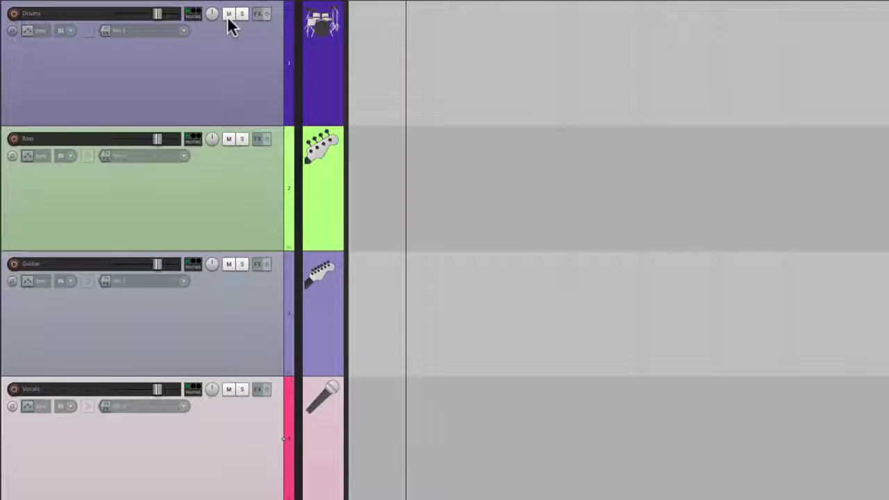
Step: Mute the Drums and Vocals tracks, and unmute all tracks in one action
left_click(228, 14)
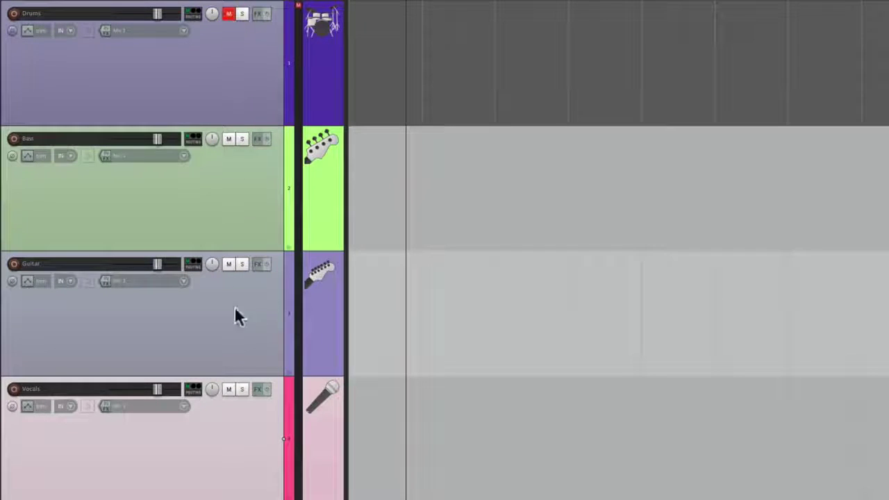
left_click(229, 389)
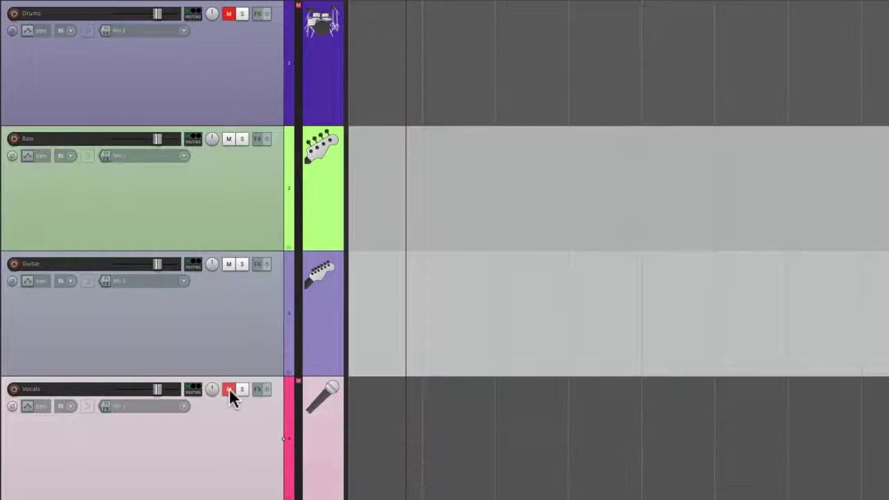
left_click(230, 14, "ctrl")
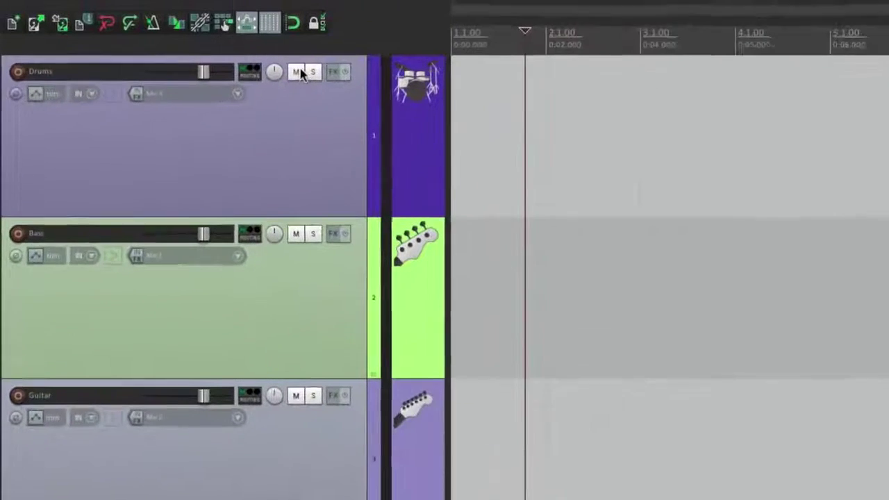
Step: Mute the Drums and Bass tracks, check the Drums track's mute options, and unmute all tracks
left_click(297, 73)
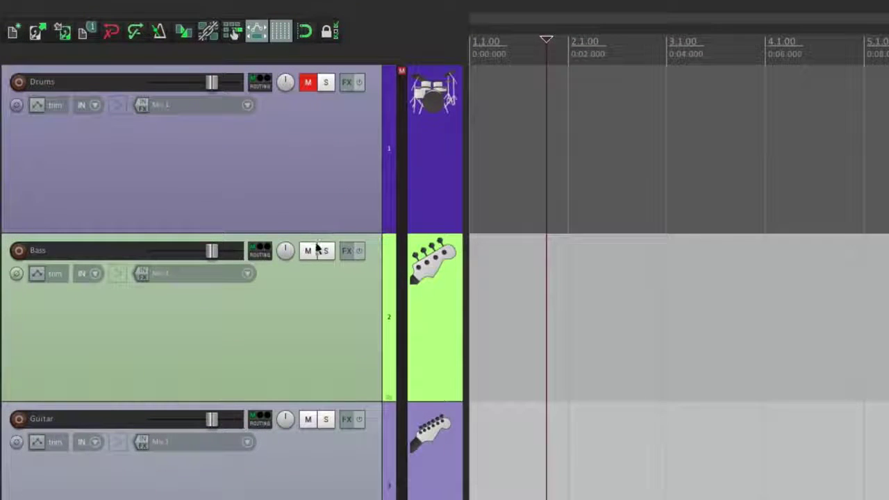
left_click(296, 234)
right_click(307, 83)
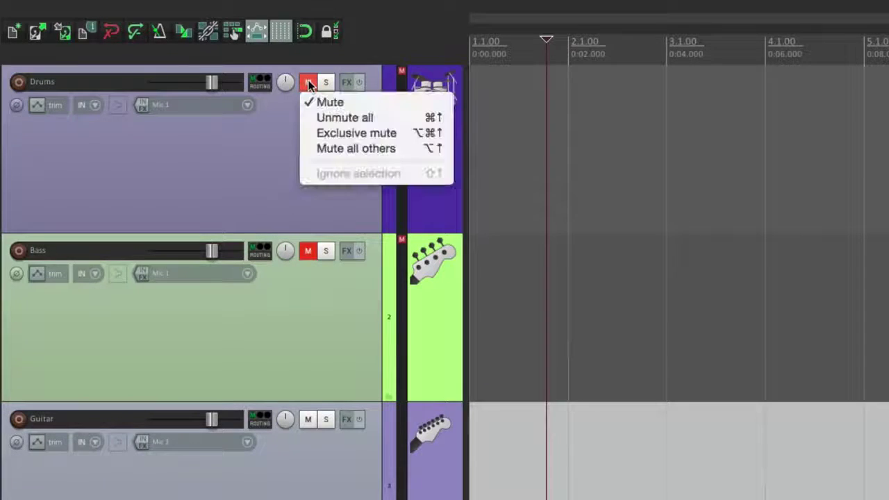
left_click(313, 123)
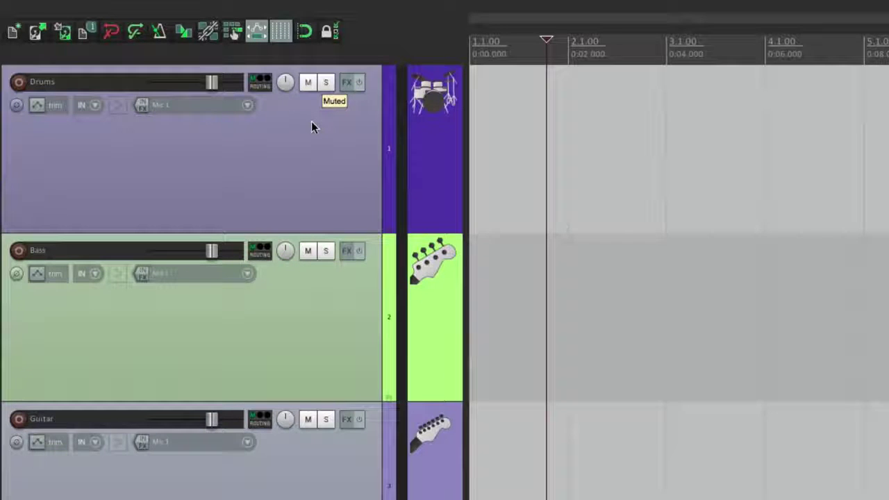
Step: Mute the Drums, Guitar and Vocals tracks, and unmute all tracks together from the Drums track
left_click(307, 82)
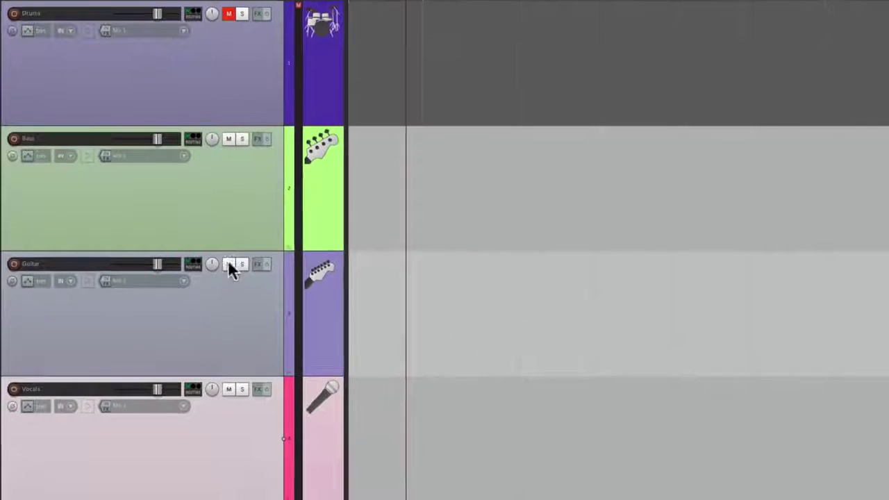
left_click(230, 265)
left_click(228, 390)
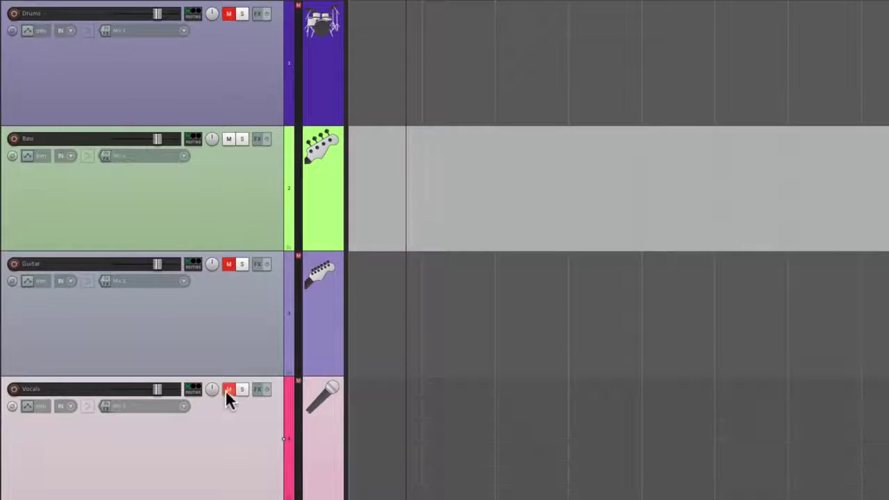
left_click(231, 15, "ctrl")
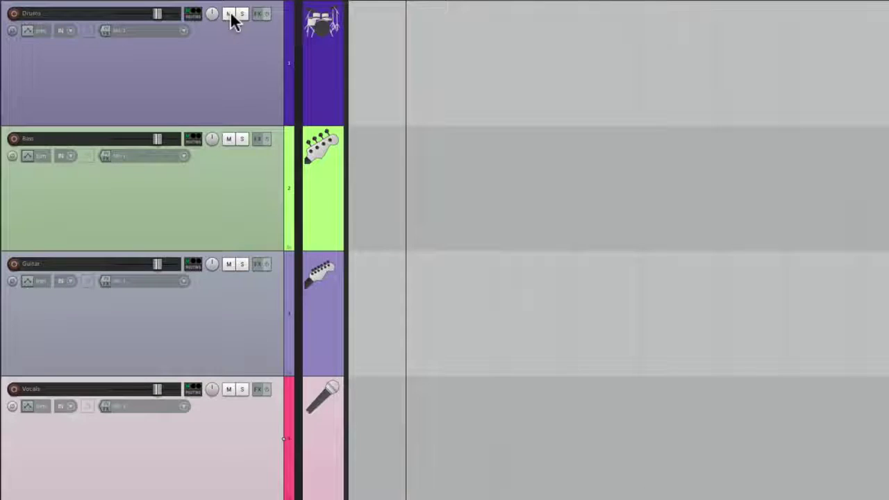
Step: Solo the Drums, Bass and Guitar tracks, and unsolo all tracks together from the Drums track
left_click(242, 15)
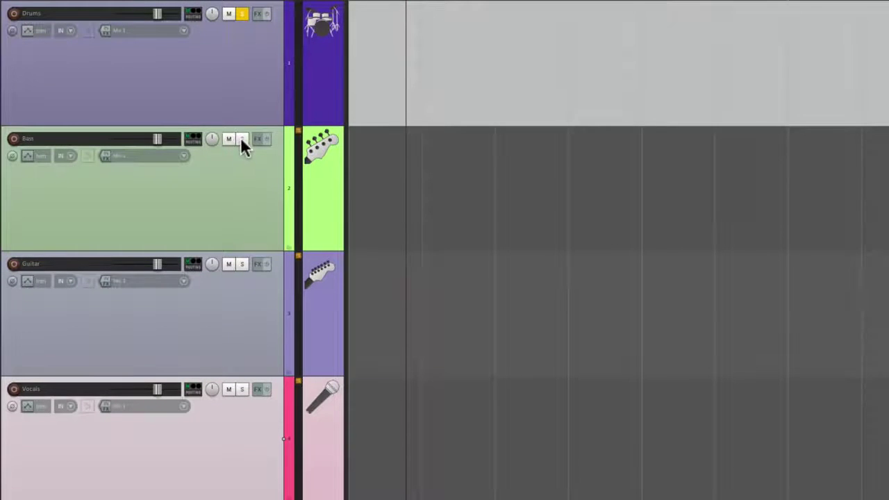
left_click(241, 139)
left_click(242, 264)
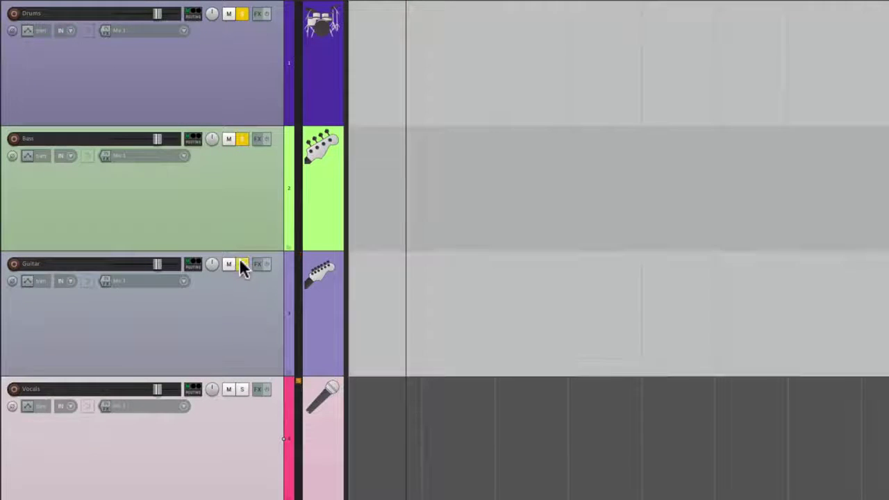
left_click(244, 16, "ctrl")
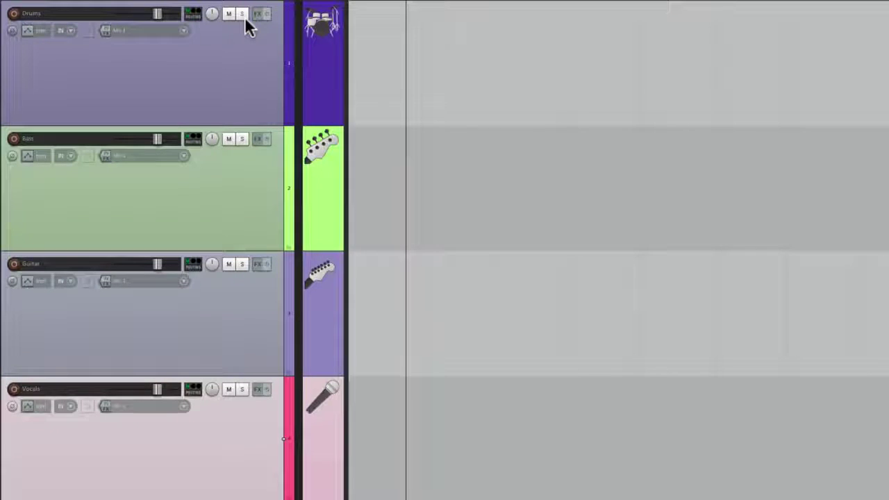
Step: Solo the Drums and Vocals tracks, and unsolo all tracks together from the Drums track
left_click(244, 14)
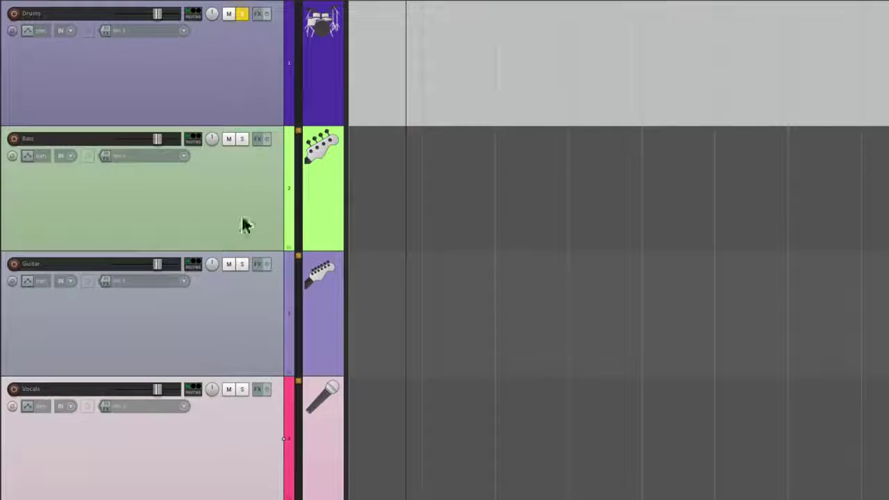
left_click(242, 390)
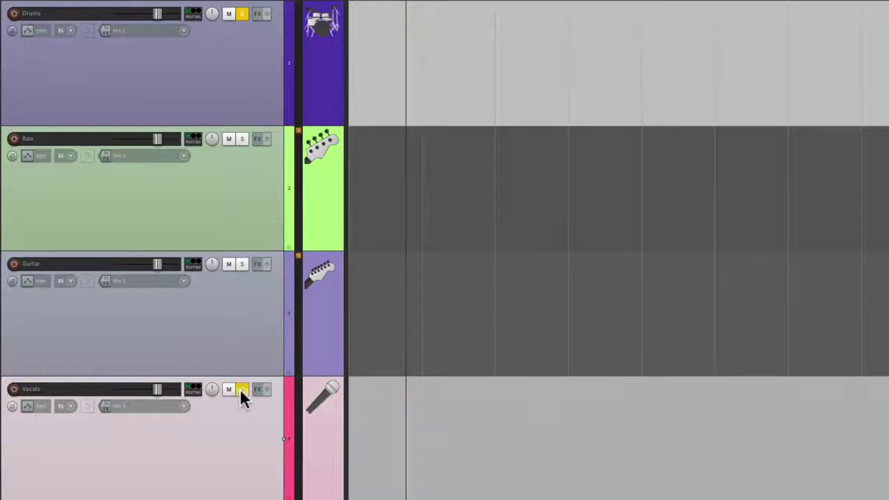
left_click(242, 14)
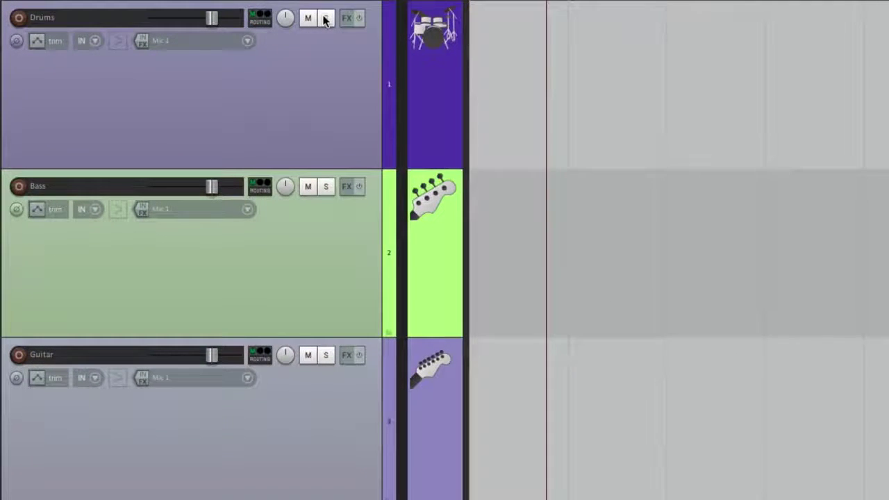
Step: Solo the Drums track and clear it with Unsolo all from the track's solo options
left_click(242, 15)
right_click(326, 19)
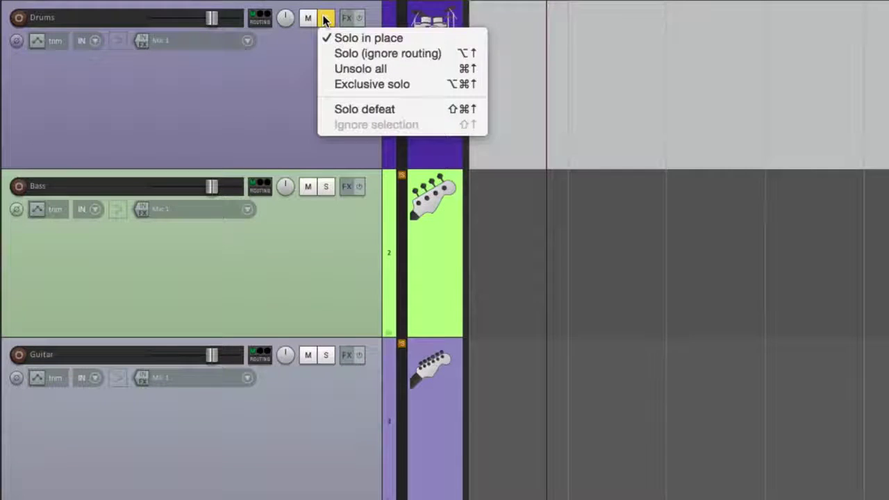
left_click(325, 69)
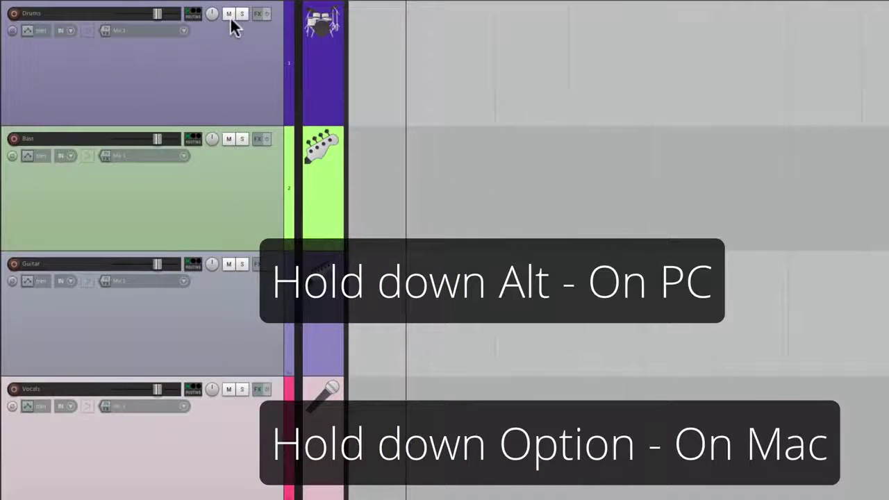
Step: Mute all other tracks from the Drums, Bass, Guitar and Vocals tracks in turn, leaving only that track unmuted each time
left_click(229, 14, "alt")
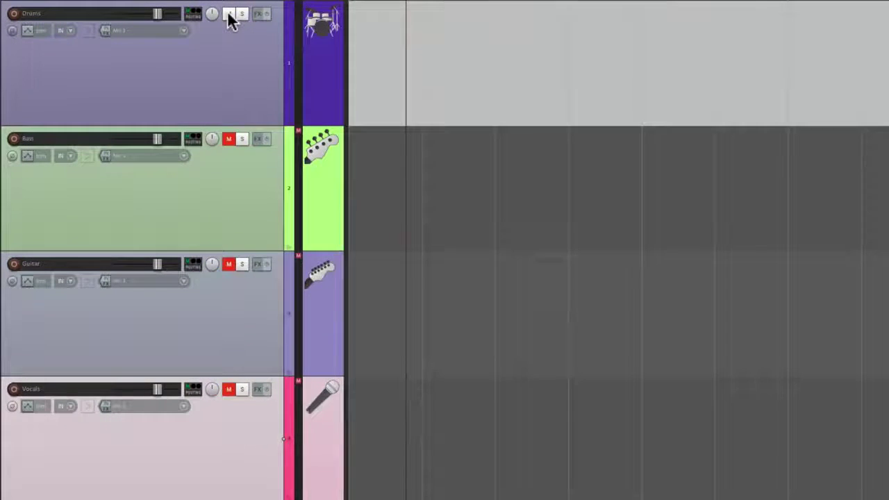
left_click(228, 140)
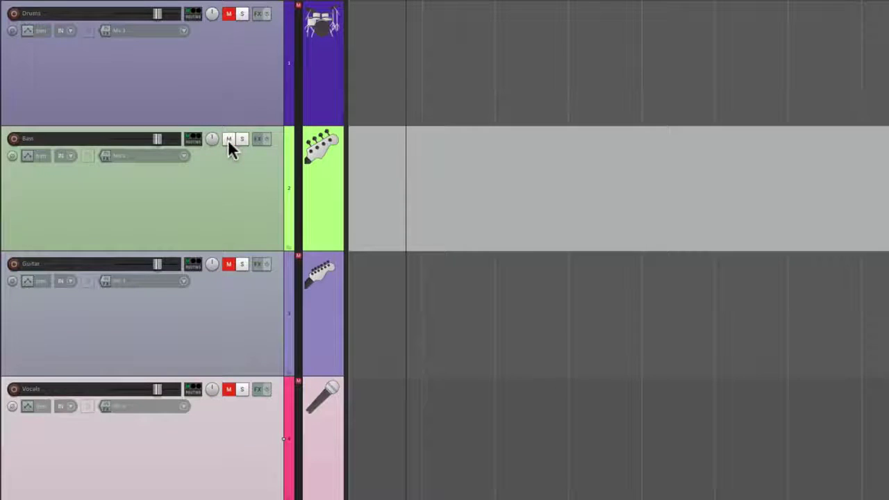
left_click(229, 264)
left_click(227, 389)
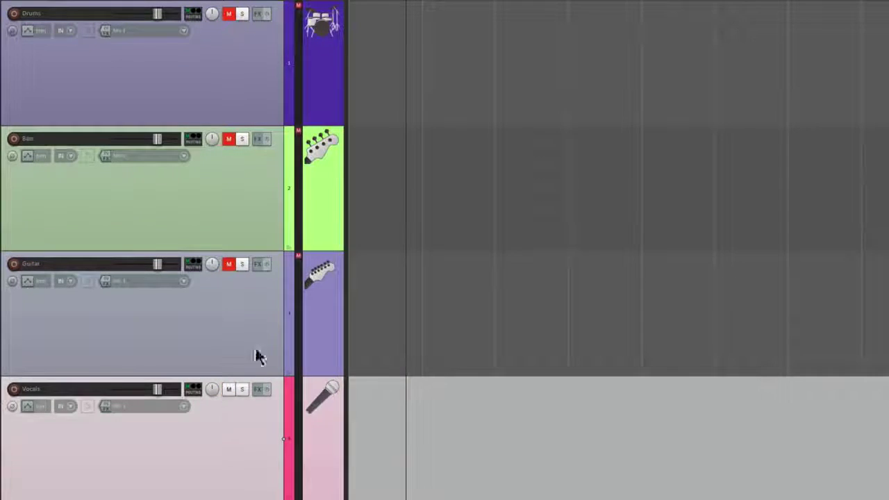
Step: Unmute all tracks in one action, and check Mute all others in the Drums track's mute options
left_click(229, 264, "ctrl")
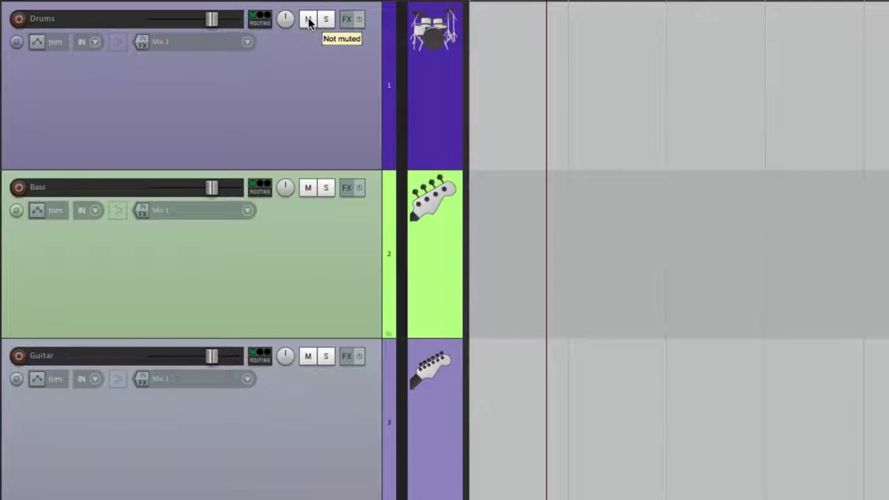
right_click(310, 21)
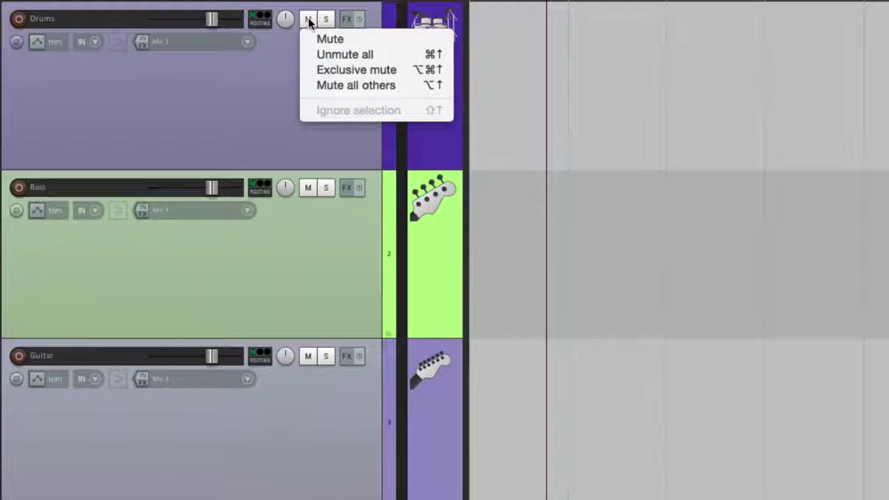
left_click(308, 87)
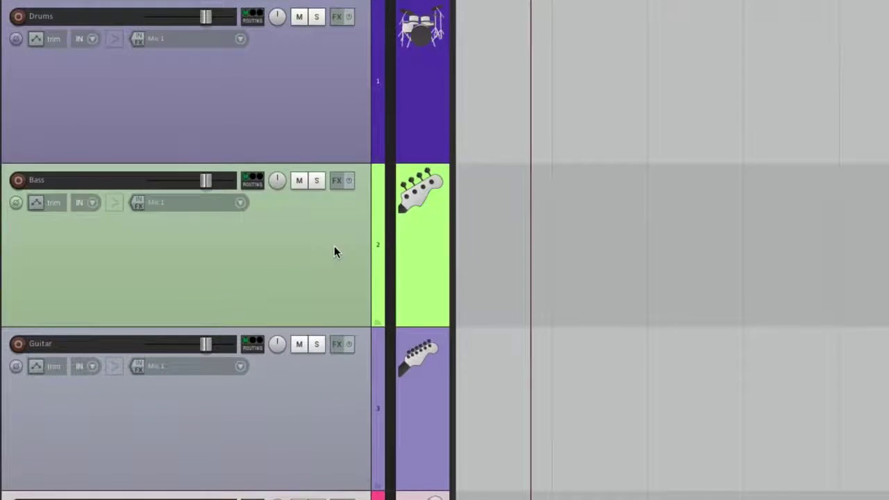
Step: Select the Bass and Guitar tracks together and mute both at once
left_click(334, 251)
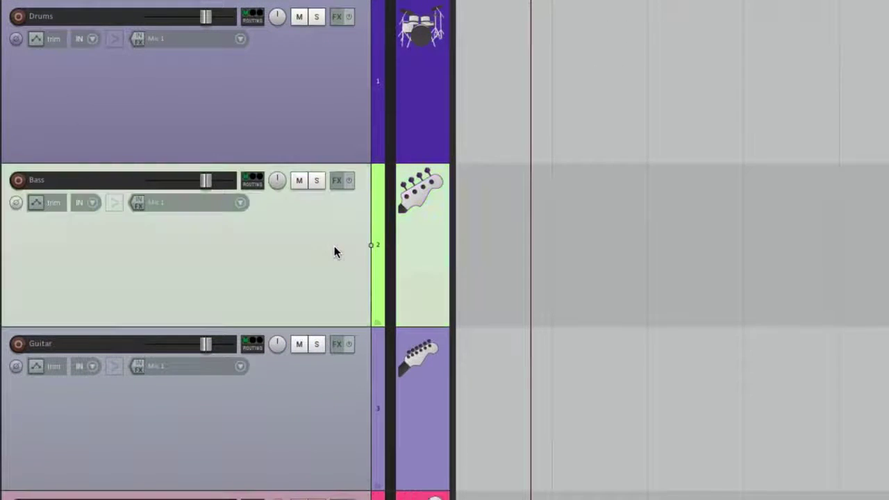
left_click(318, 382, "ctrl")
left_click(298, 182)
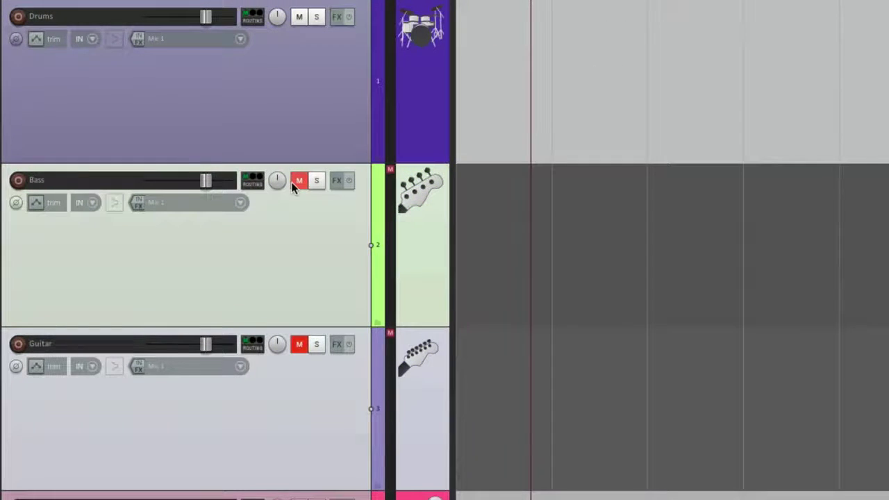
Step: Apply Exclusive mute to the Drums track, and unmute it again
right_click(299, 17)
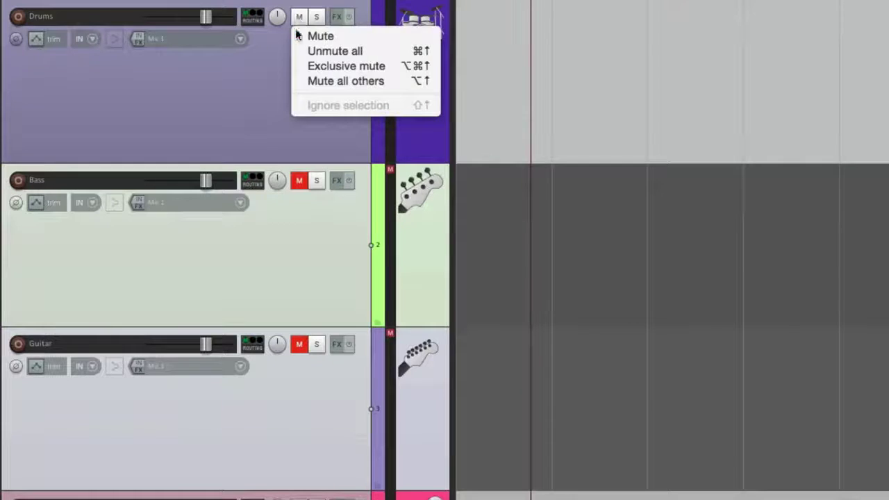
left_click(297, 65)
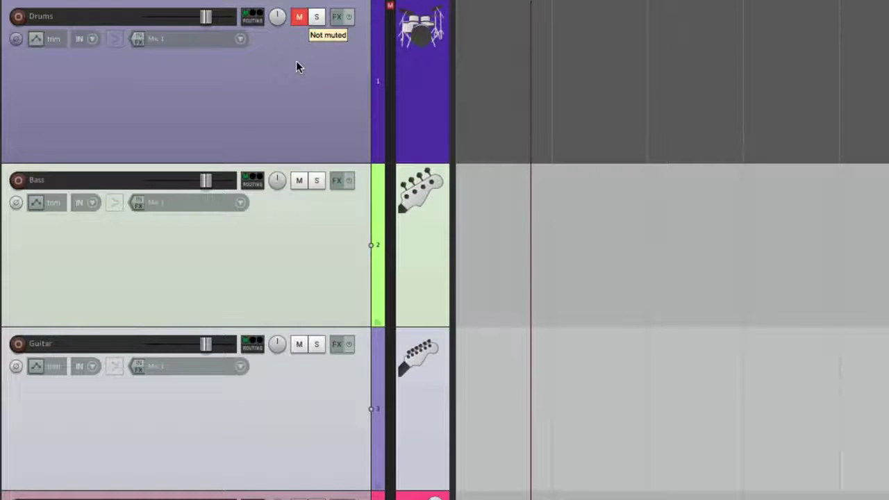
left_click(299, 16)
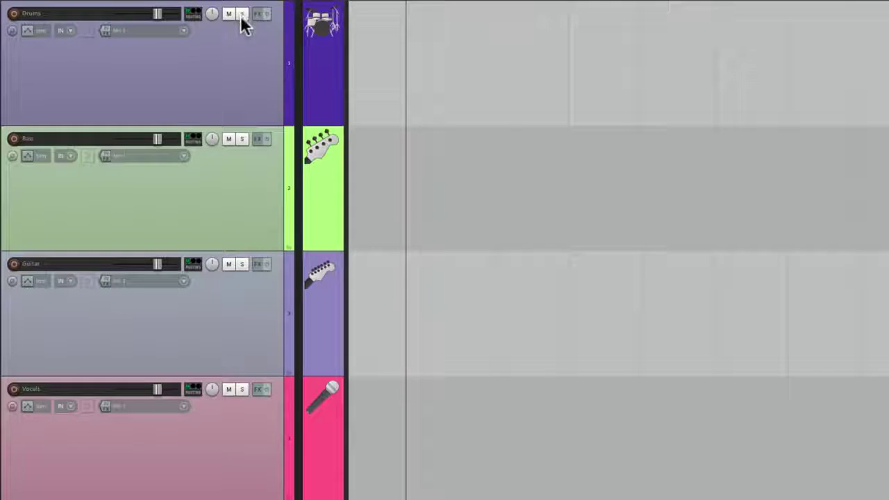
Step: Solo the Guitar and Vocals tracks
left_click(242, 264)
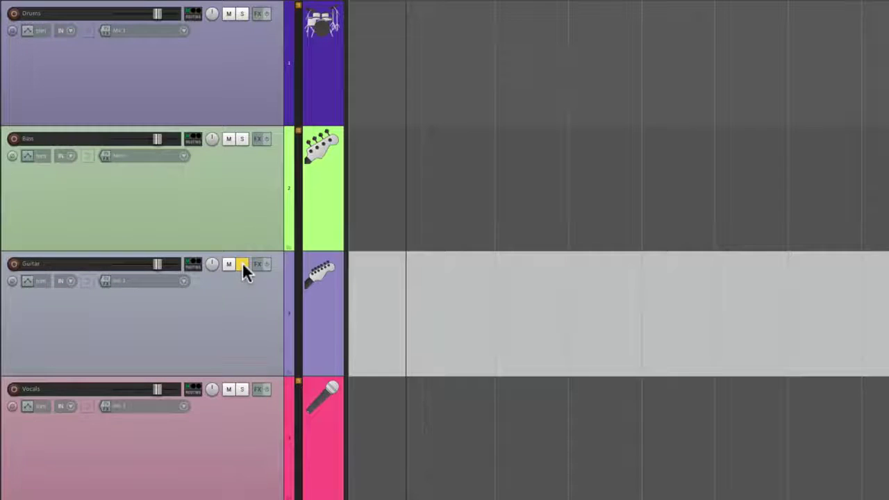
left_click(242, 389)
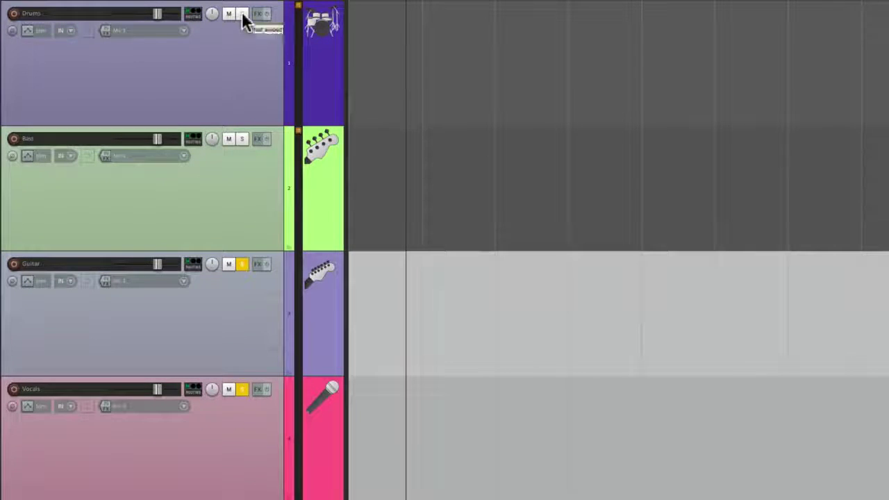